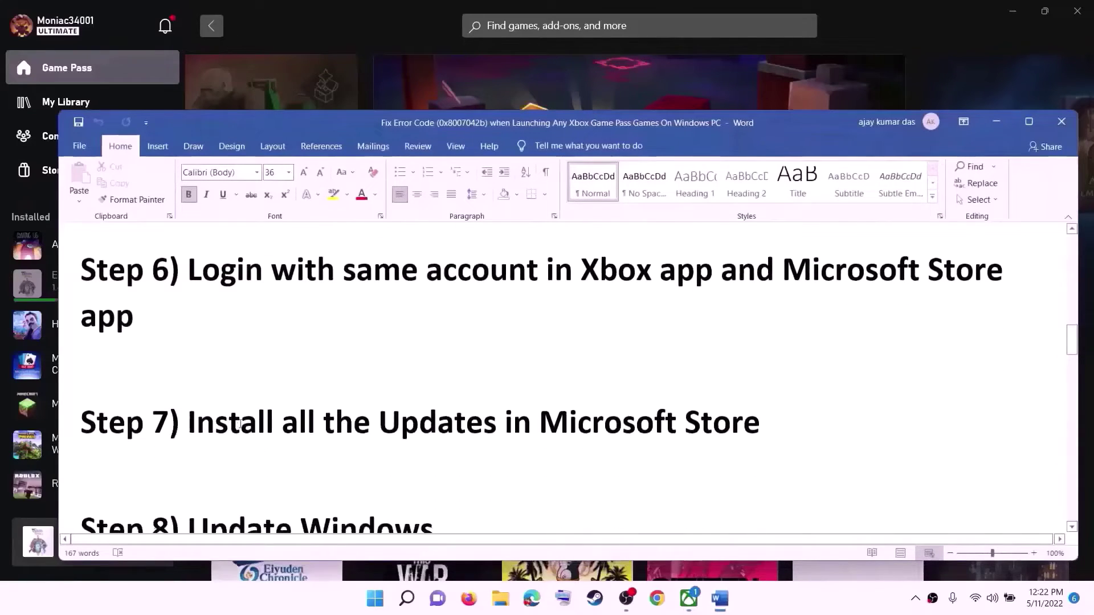
Minimize the Word troubleshooting guide to reveal the Xbox app's Game Pass home page
{"action": "left_click", "coordinate": [995, 123]}
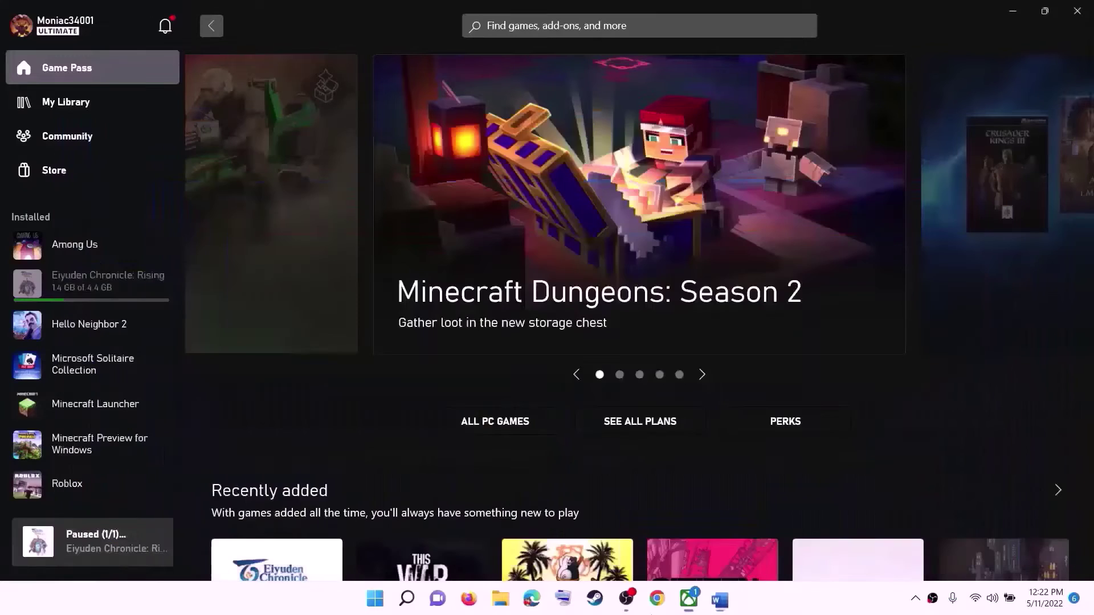
Launch Microsoft Store and check its Library for app updates, finding two available
{"action": "left_click", "coordinate": [374, 599]}
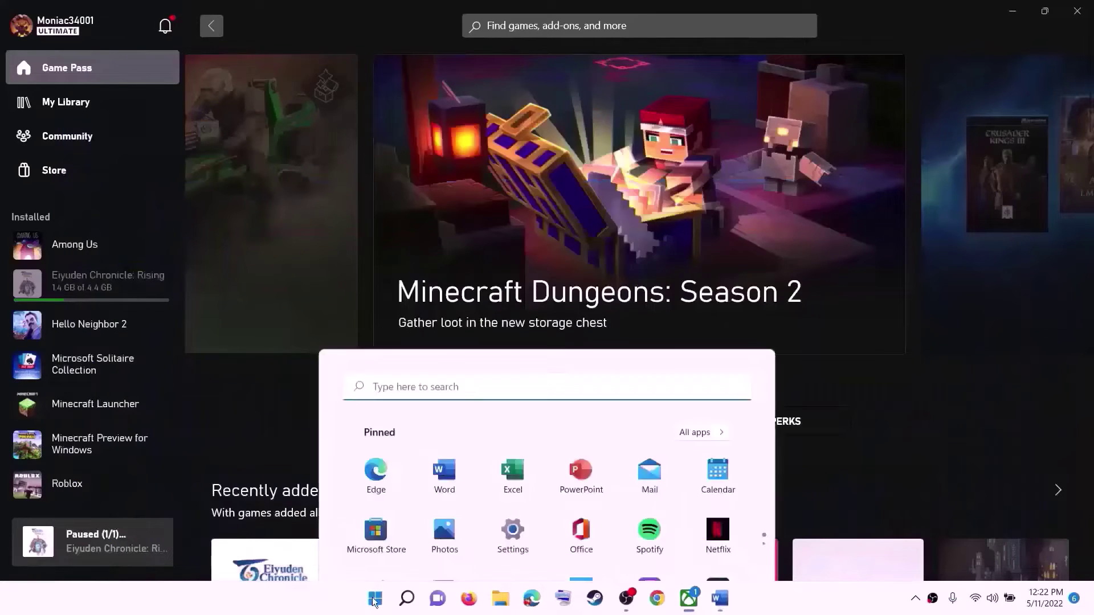
{"action": "type", "text": "store"}
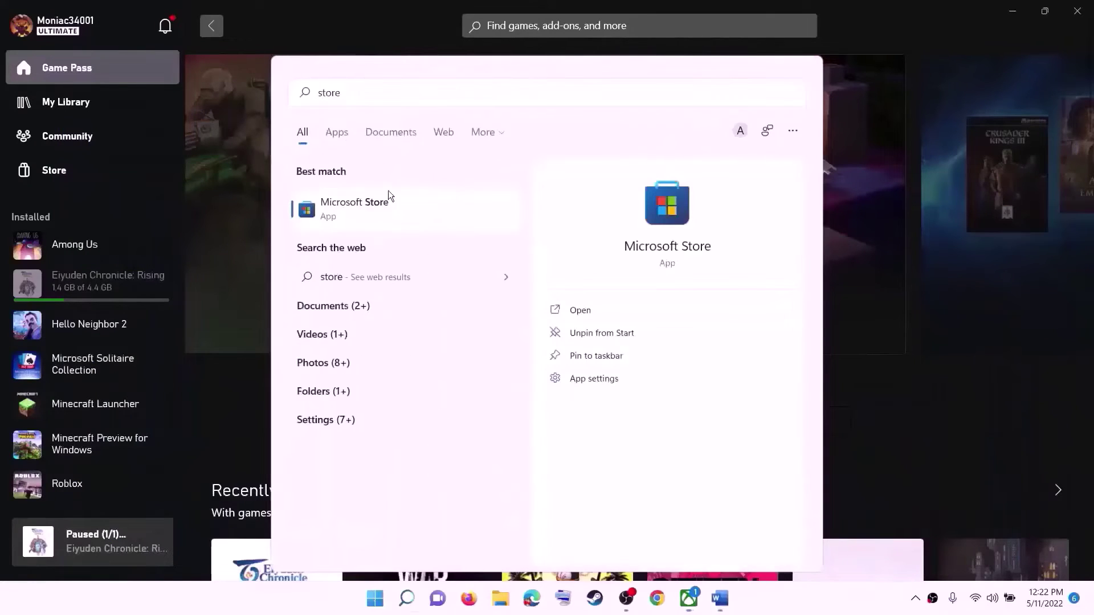
{"action": "left_click", "coordinate": [388, 191]}
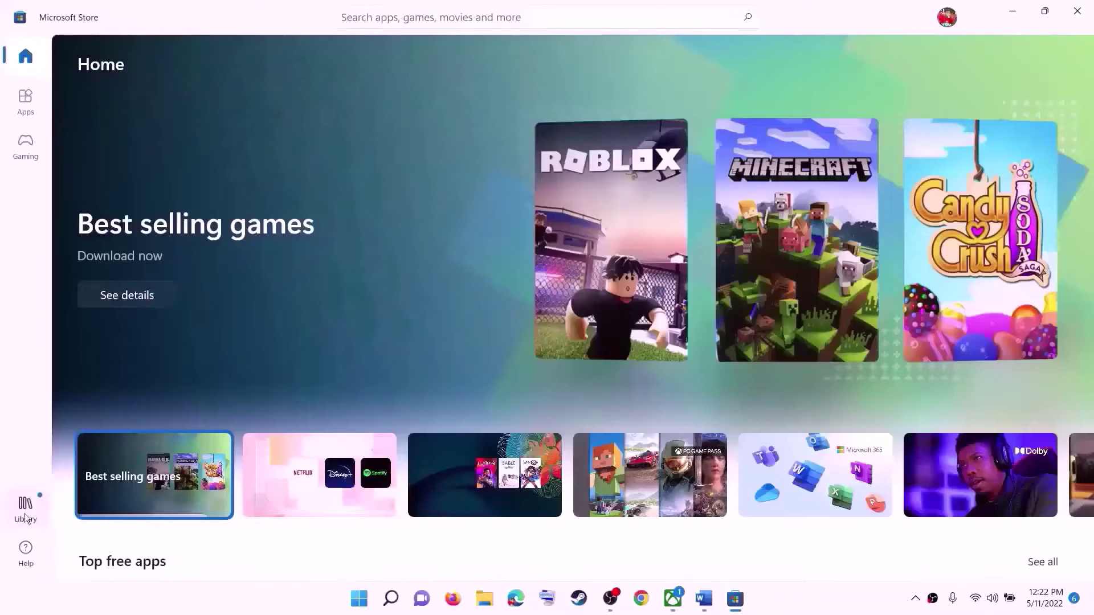
{"action": "left_click", "coordinate": [25, 514]}
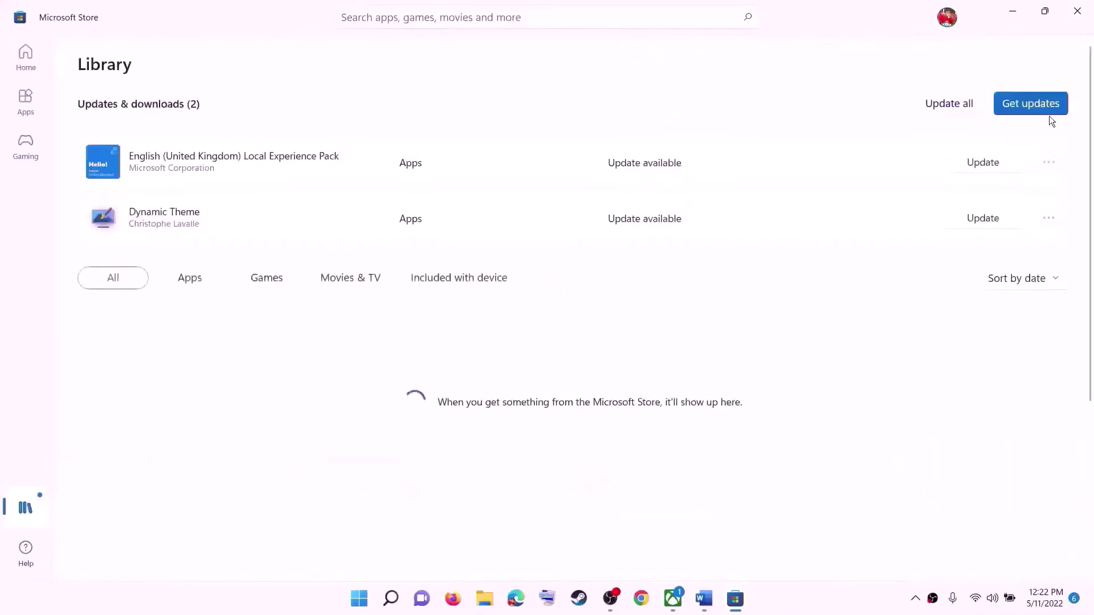
{"action": "left_click", "coordinate": [1007, 106]}
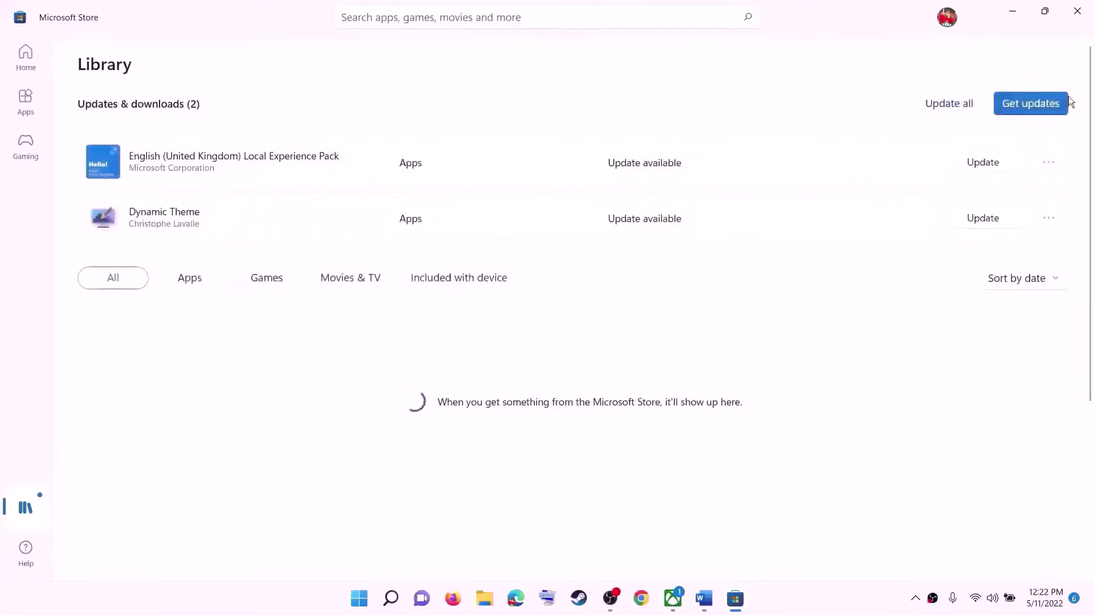
Glance at the Start power options without restarting, then return to the Word guide at Step 7
{"action": "left_click", "coordinate": [348, 598]}
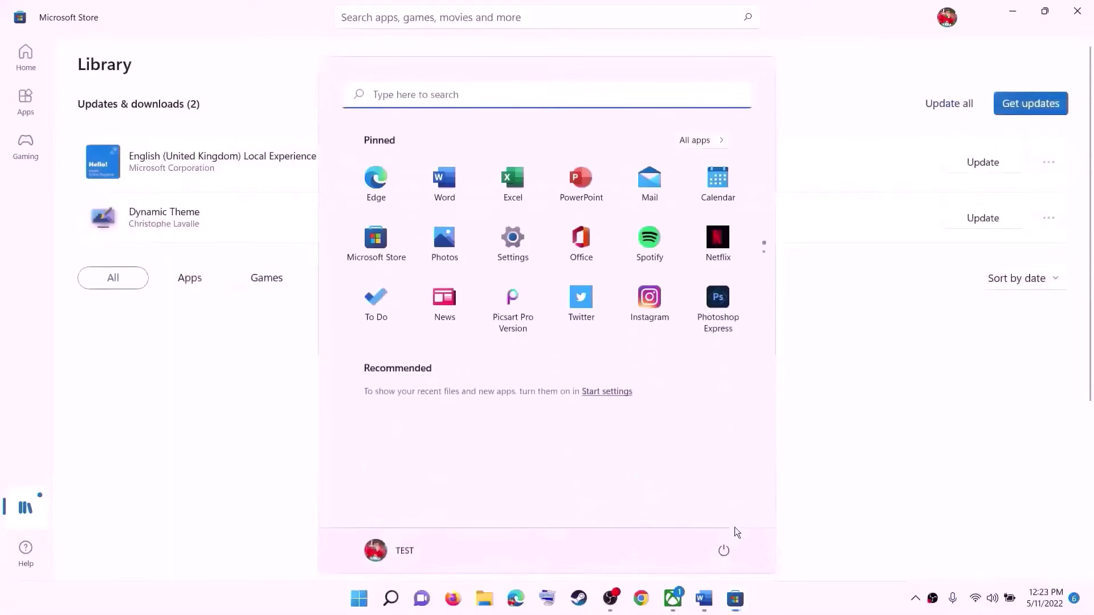
{"action": "left_click", "coordinate": [731, 549]}
{"action": "left_click", "coordinate": [752, 595]}
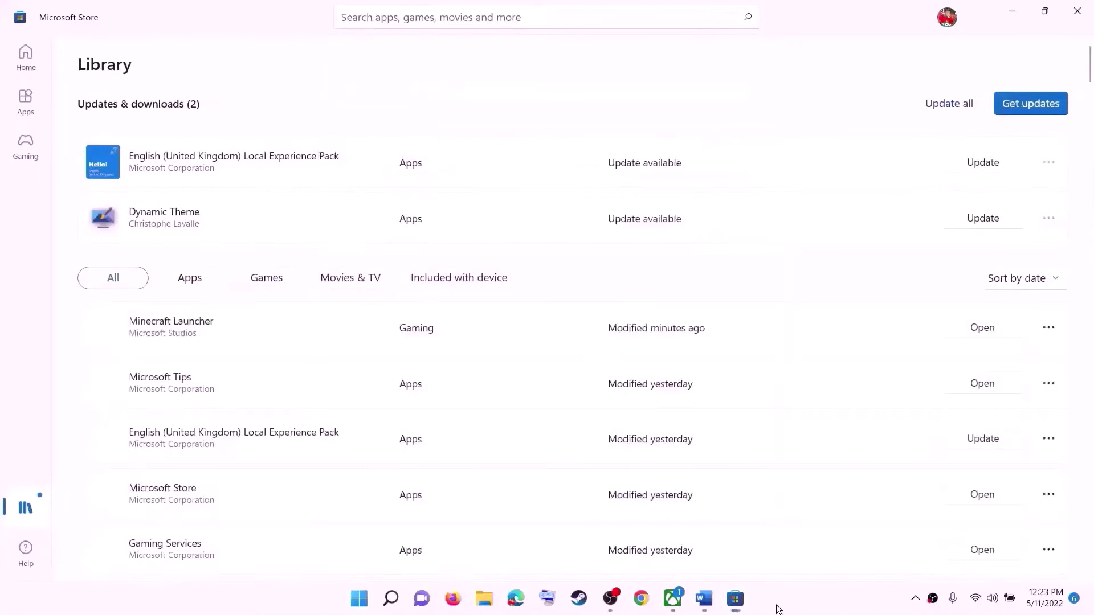
{"action": "left_click", "coordinate": [704, 598]}
{"action": "scroll", "coordinate": [365, 417], "scroll_direction": "down", "scroll_amount": 2}
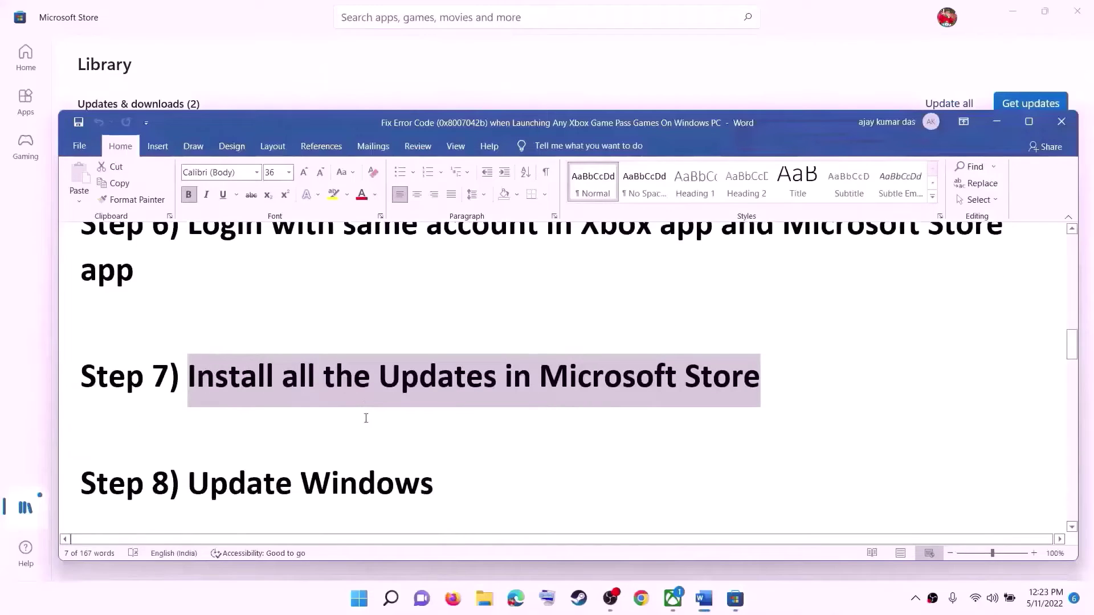
Check Windows Update in Settings, showing four pending updates, then scroll the guide to Step 9
{"action": "left_click_drag", "start_coordinate": [188, 462], "coordinate": [501, 466]}
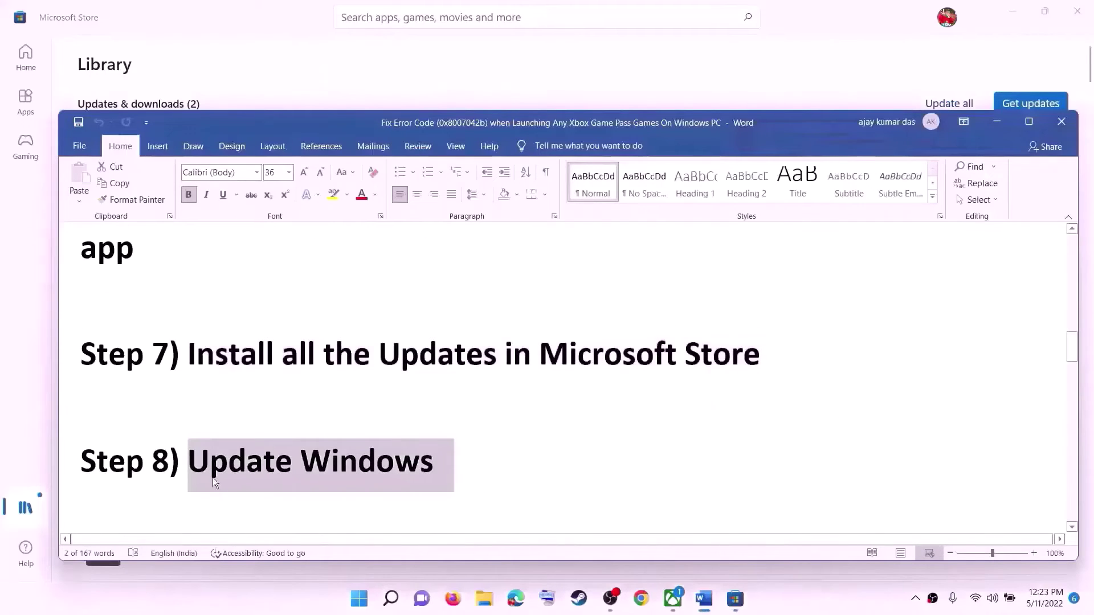
{"action": "left_click", "coordinate": [368, 602]}
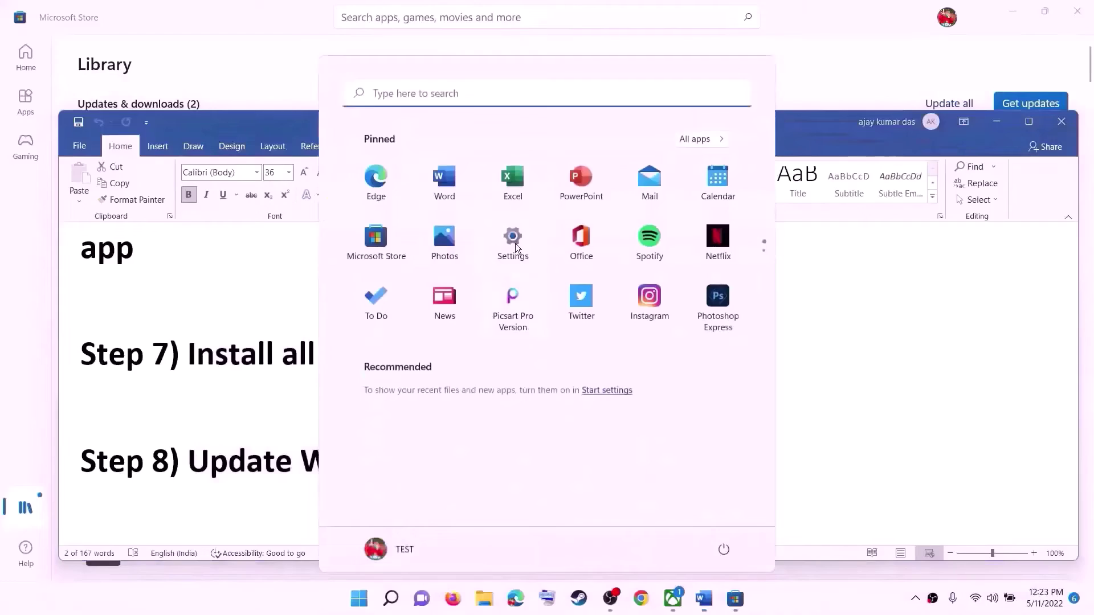
{"action": "left_click", "coordinate": [515, 246]}
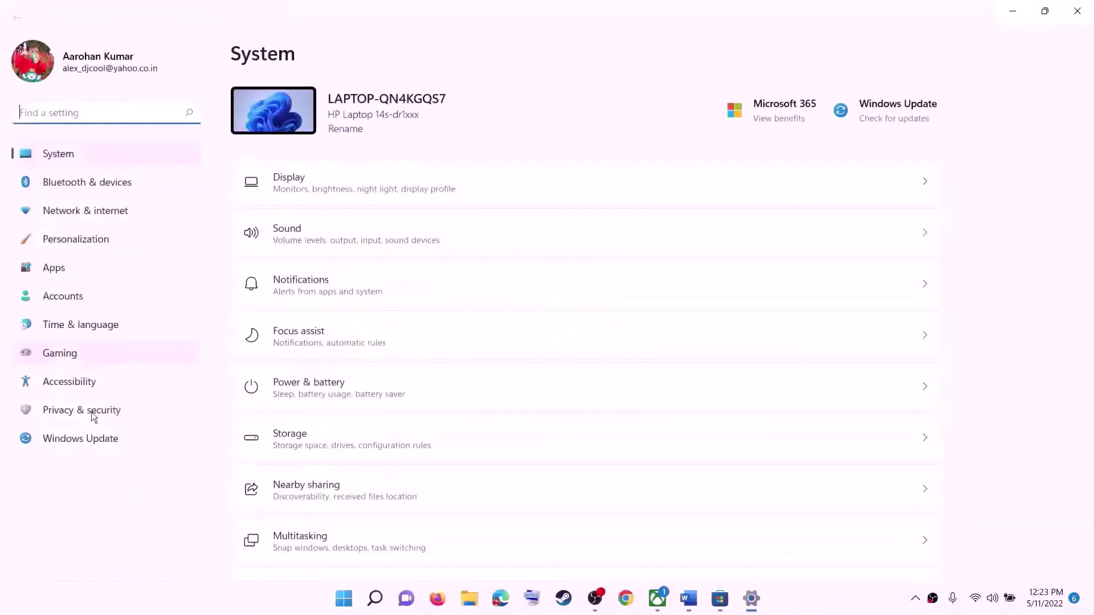
{"action": "left_click", "coordinate": [69, 440]}
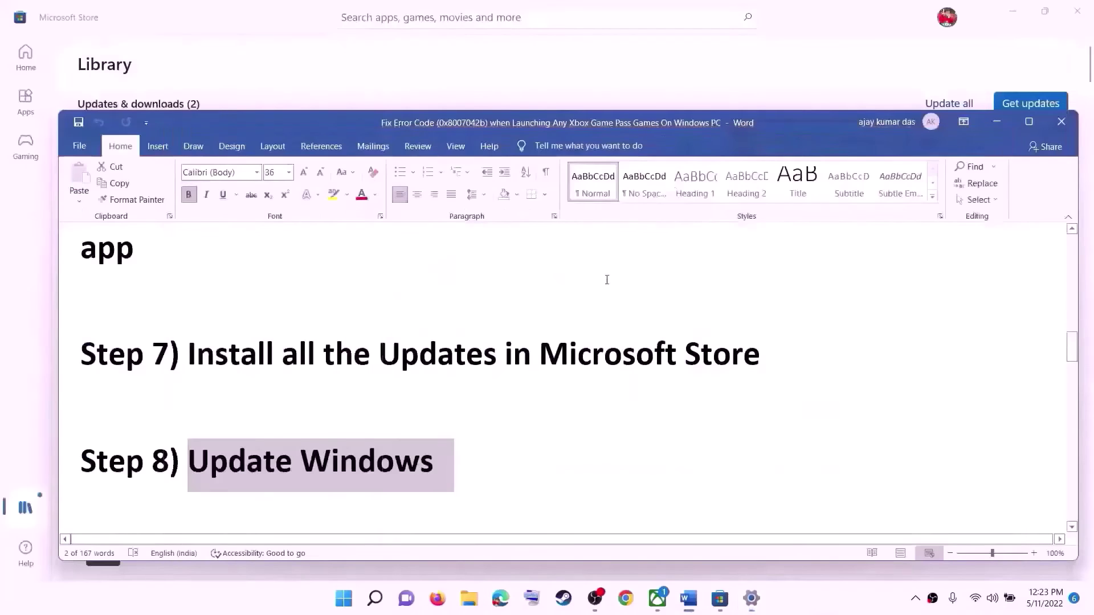
{"action": "scroll", "coordinate": [401, 370], "scroll_direction": "down", "scroll_amount": 2}
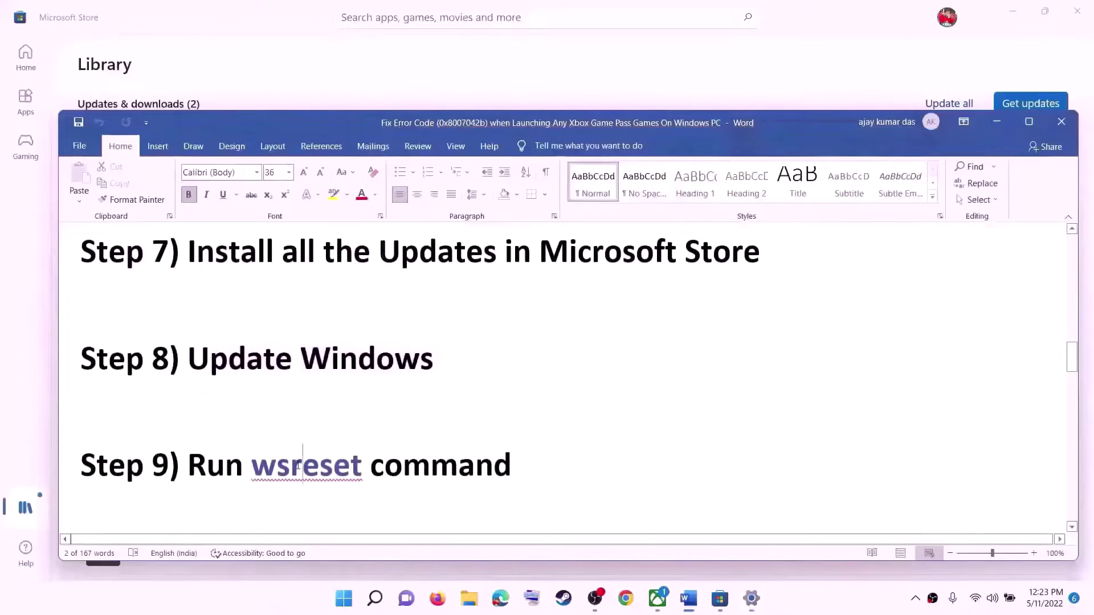
Run wsreset from Start search to reset Microsoft Store, then mark Step 10 in the guide
{"action": "double_click", "coordinate": [301, 454]}
{"action": "key", "text": "ctrl+c"}
{"action": "left_click", "coordinate": [346, 612]}
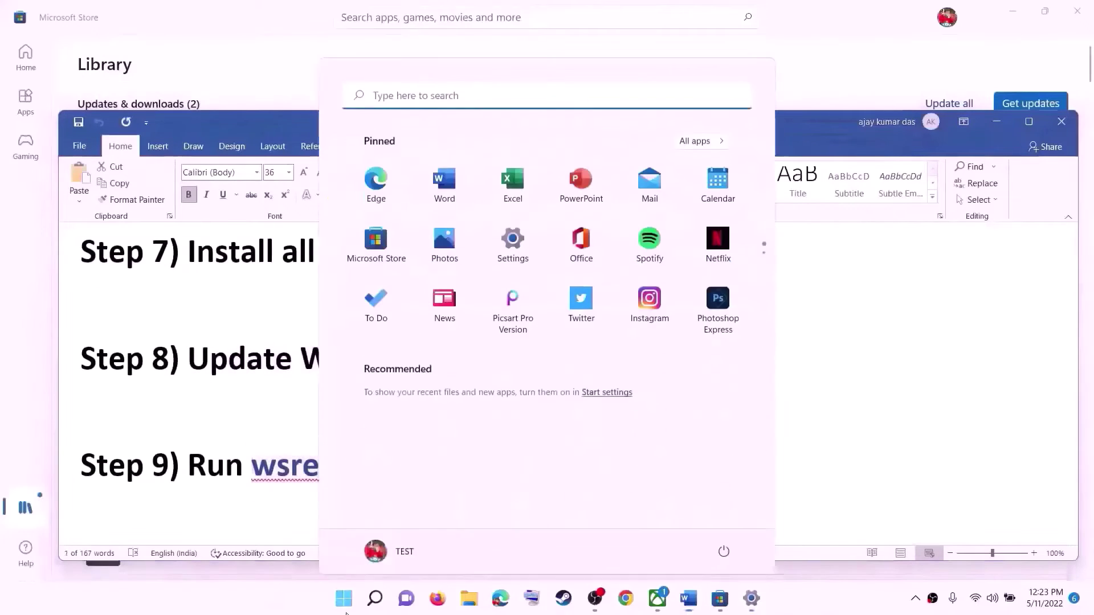
{"action": "key", "text": "ctrl+v"}
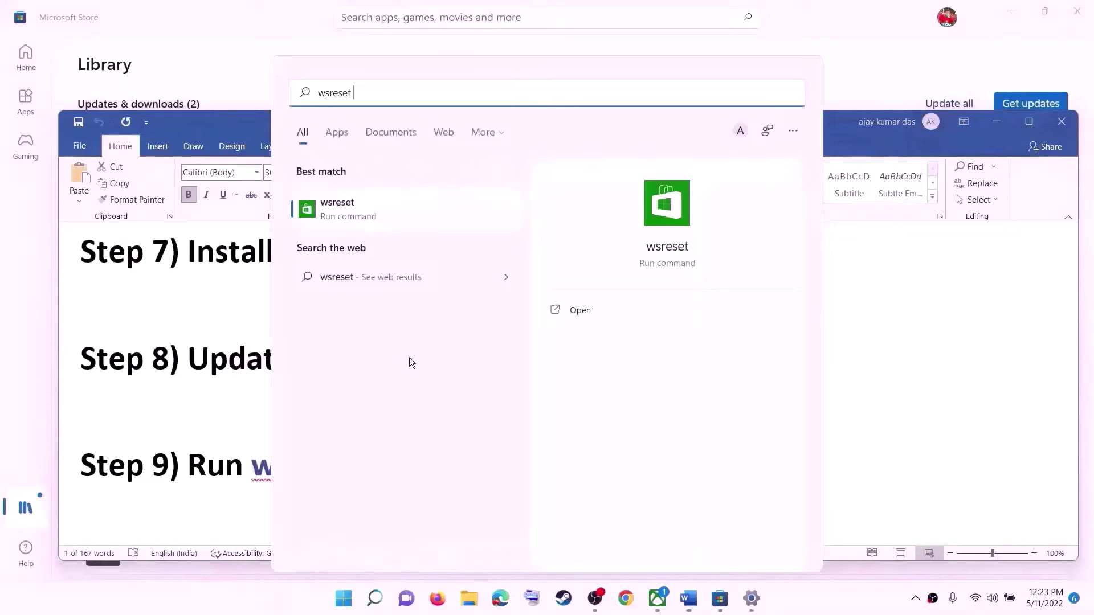
{"action": "left_click", "coordinate": [367, 201]}
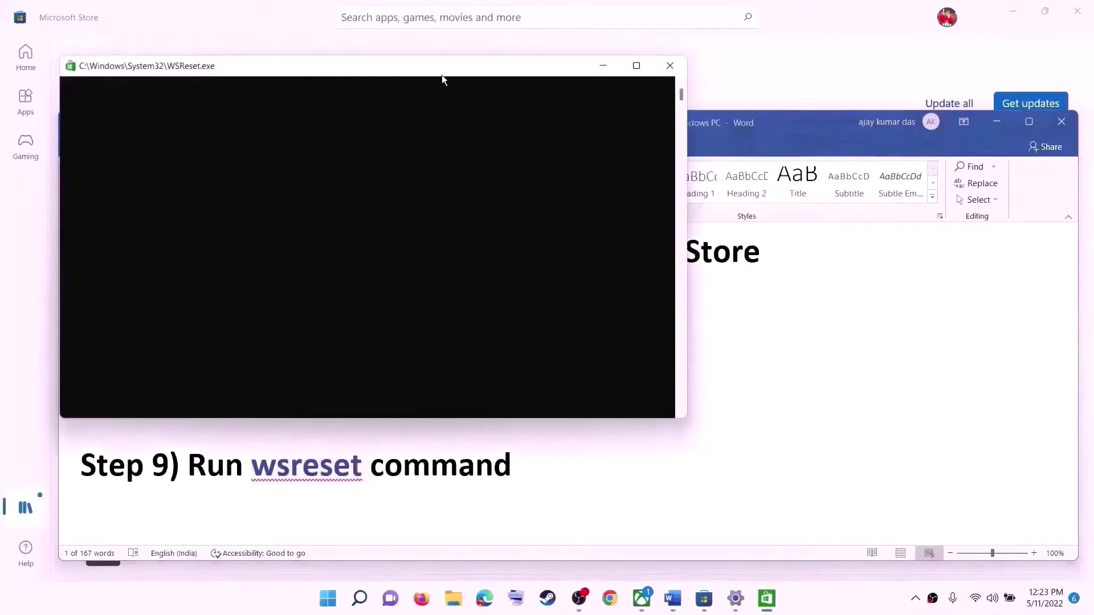
{"action": "left_click_drag", "start_coordinate": [442, 74], "coordinate": [638, 125]}
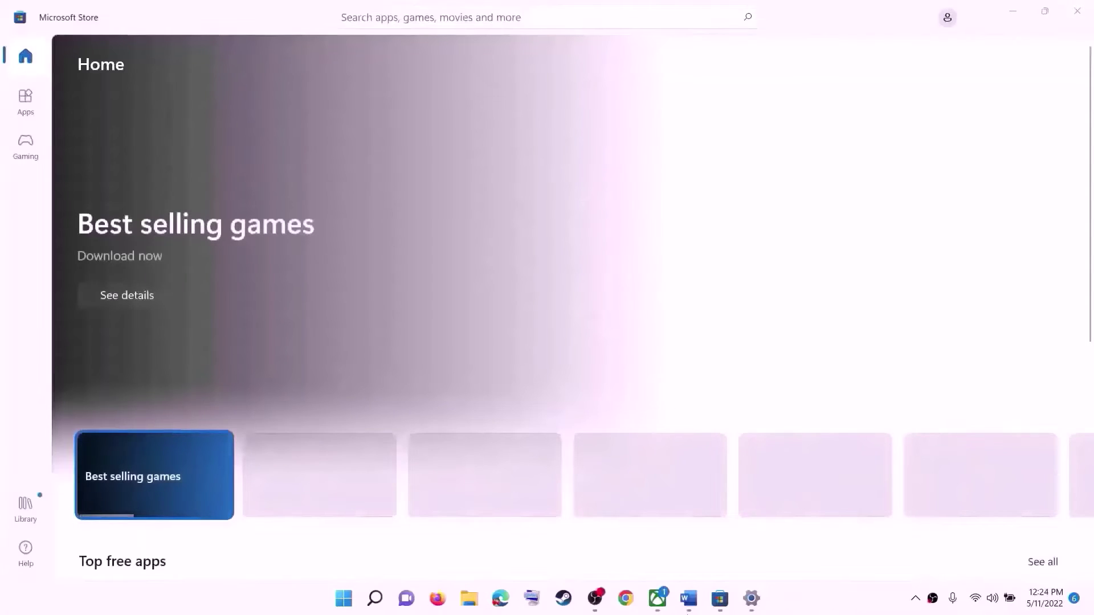
{"action": "left_click", "coordinate": [688, 612]}
{"action": "left_click_drag", "start_coordinate": [225, 437], "coordinate": [594, 441]}
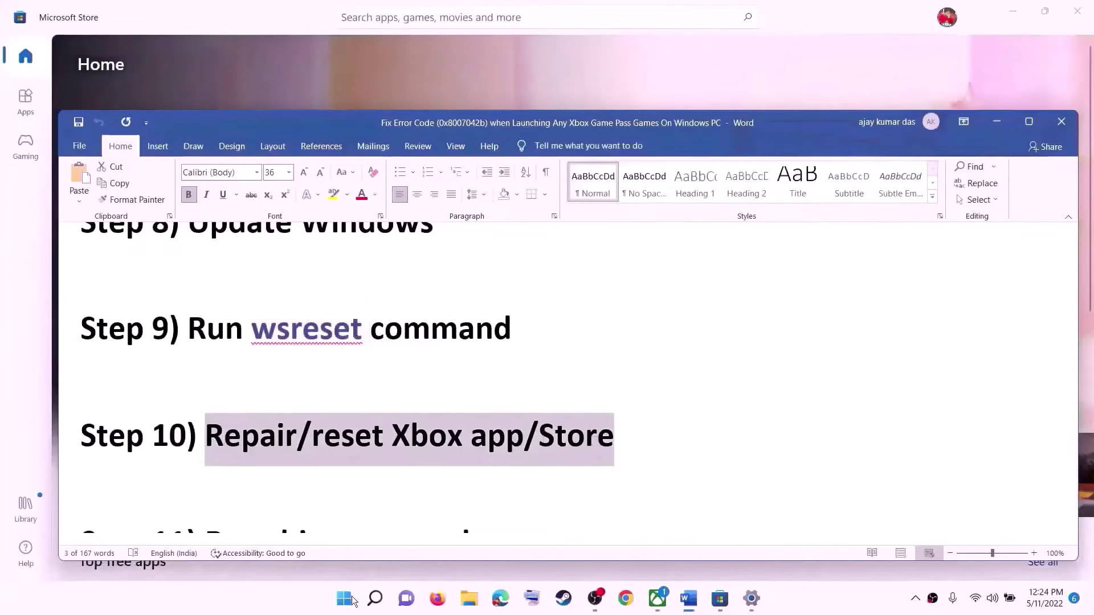
Find Xbox in Start search and go to its App settings Reset section
{"action": "left_click", "coordinate": [353, 600]}
{"action": "type", "text": "xbo"}
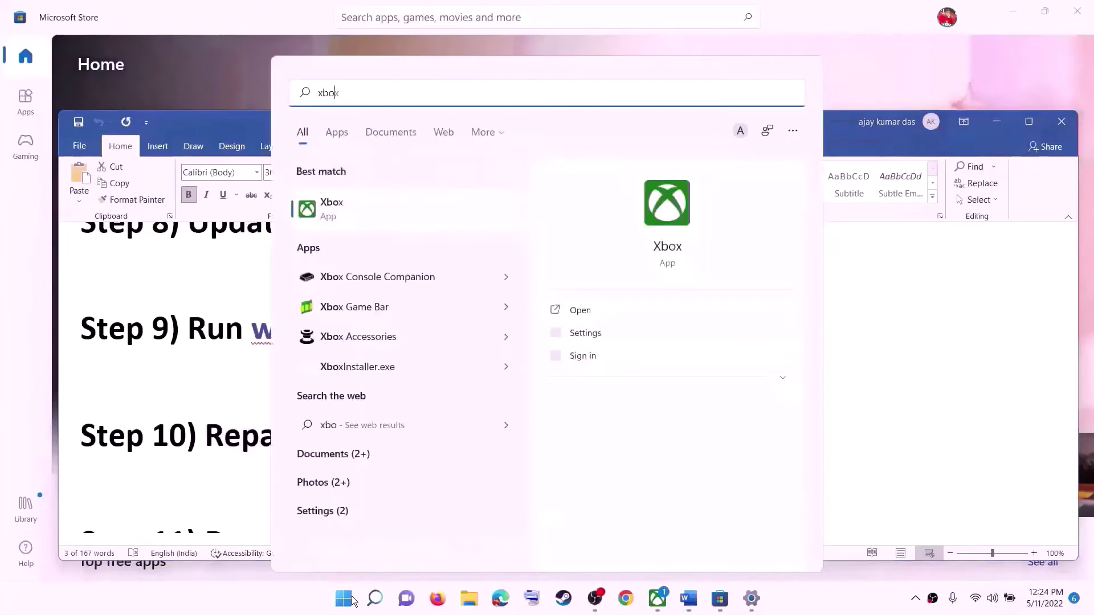
{"action": "type", "text": "x"}
{"action": "right_click", "coordinate": [352, 205]}
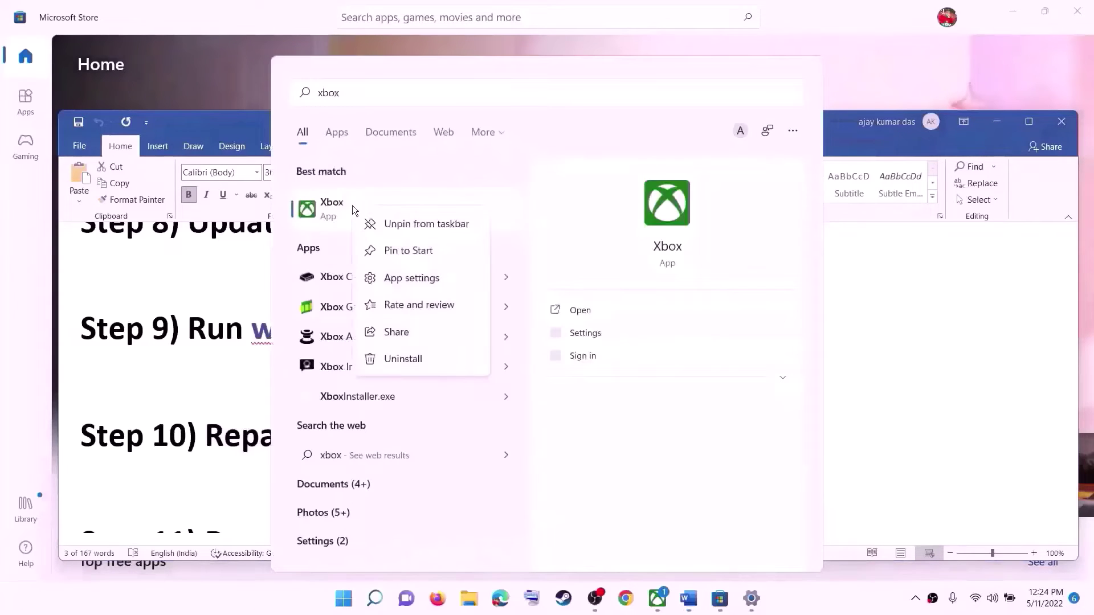
{"action": "left_click", "coordinate": [621, 120]}
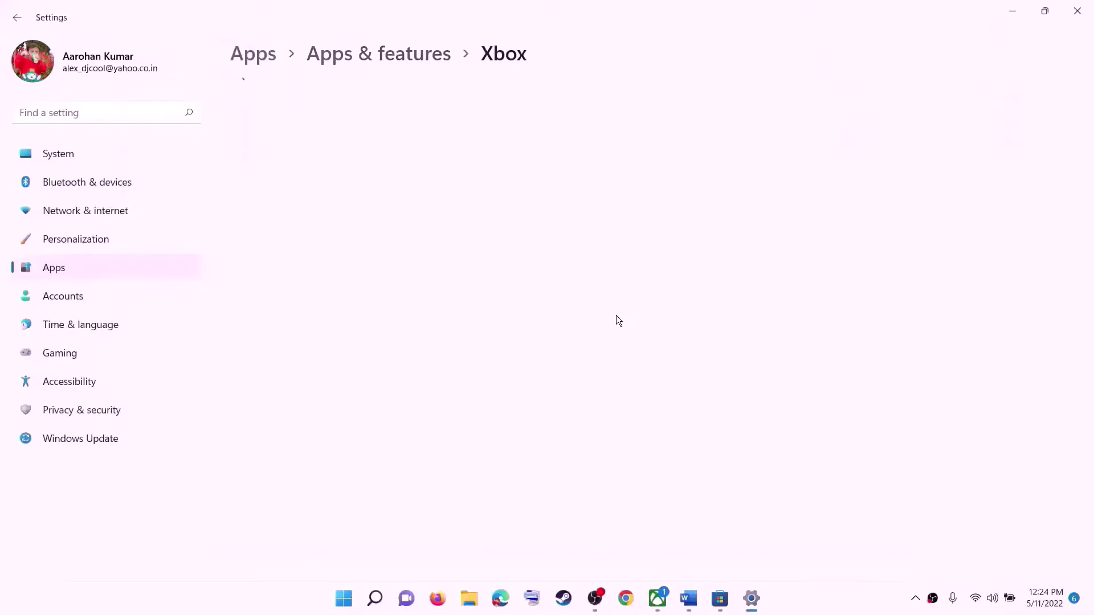
{"action": "scroll", "coordinate": [456, 413], "scroll_direction": "down", "scroll_amount": 5}
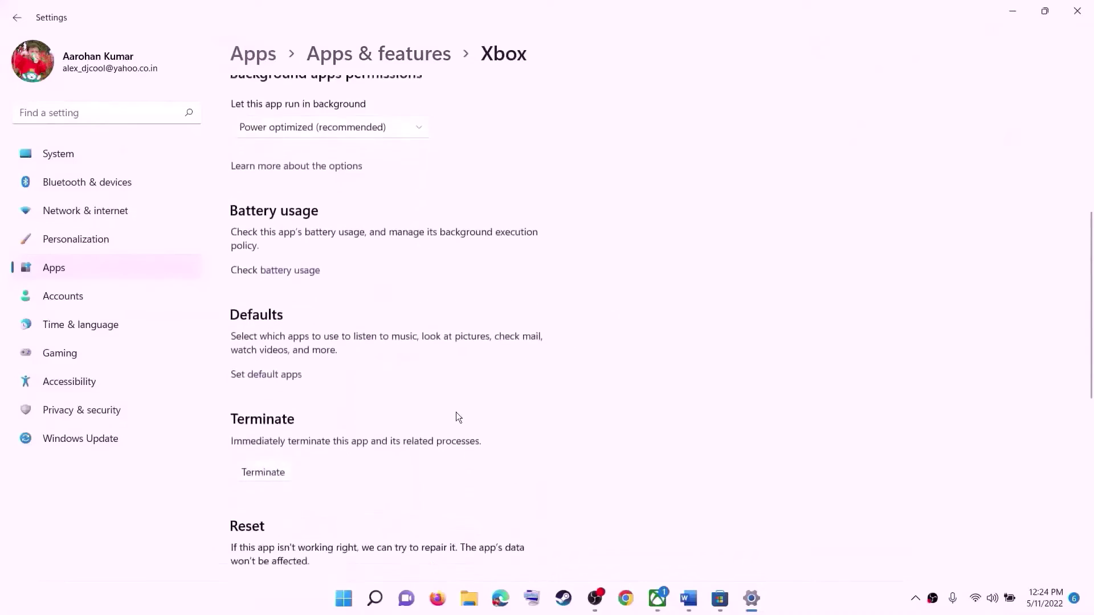
{"action": "scroll", "coordinate": [444, 402], "scroll_direction": "down", "scroll_amount": 3}
Repair the Xbox app, confirm a reset, and return to the guide at Step 11
{"action": "left_click", "coordinate": [272, 395]}
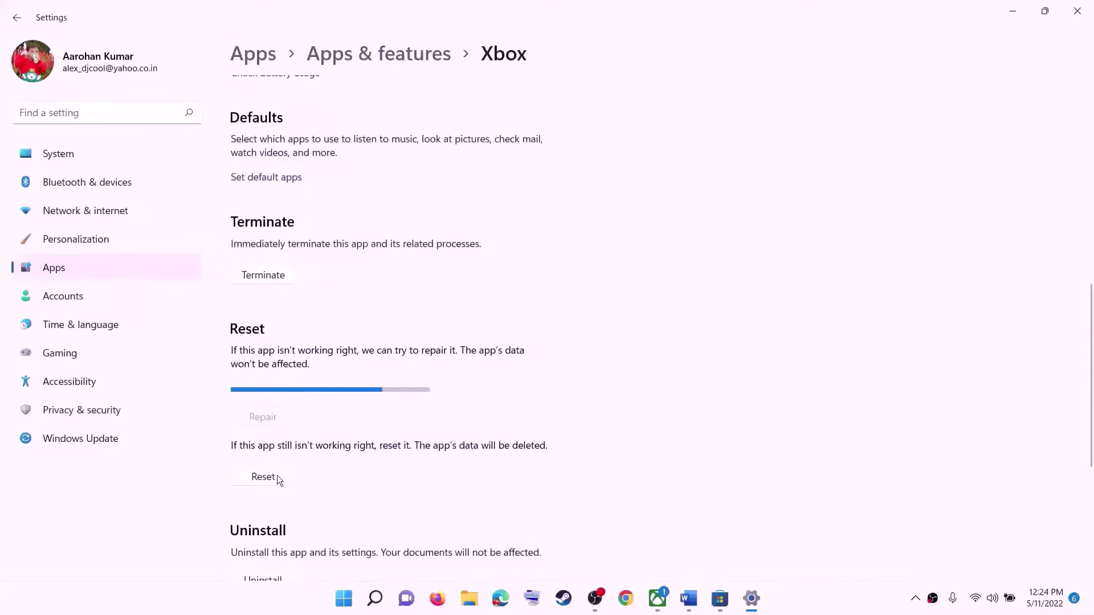
{"action": "left_click", "coordinate": [264, 454]}
{"action": "left_click", "coordinate": [327, 419]}
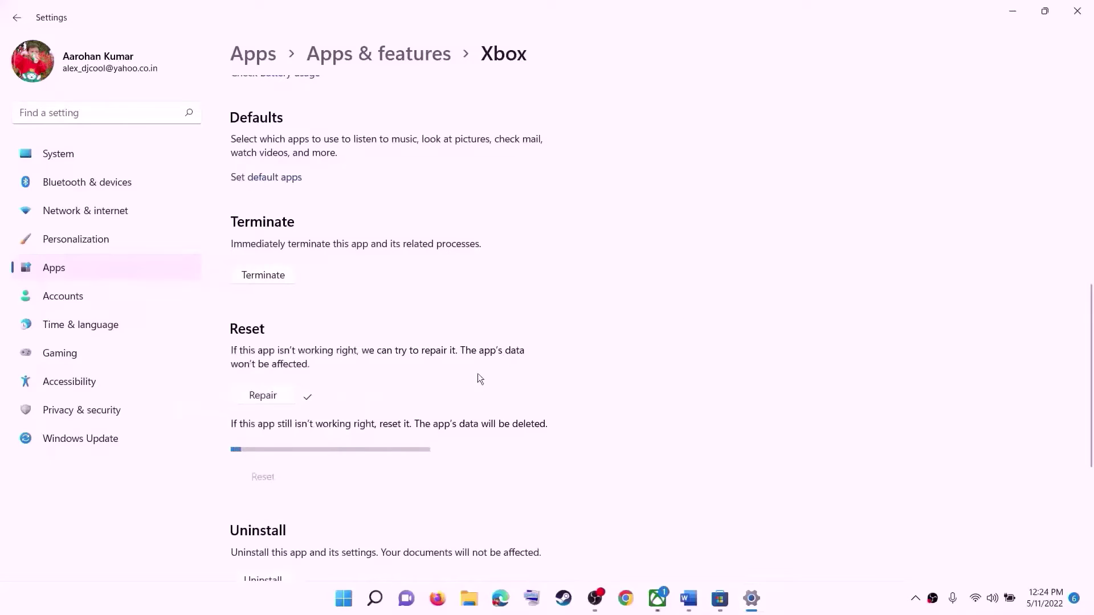
{"action": "left_click", "coordinate": [689, 598]}
{"action": "scroll", "coordinate": [378, 411], "scroll_direction": "down", "scroll_amount": 3}
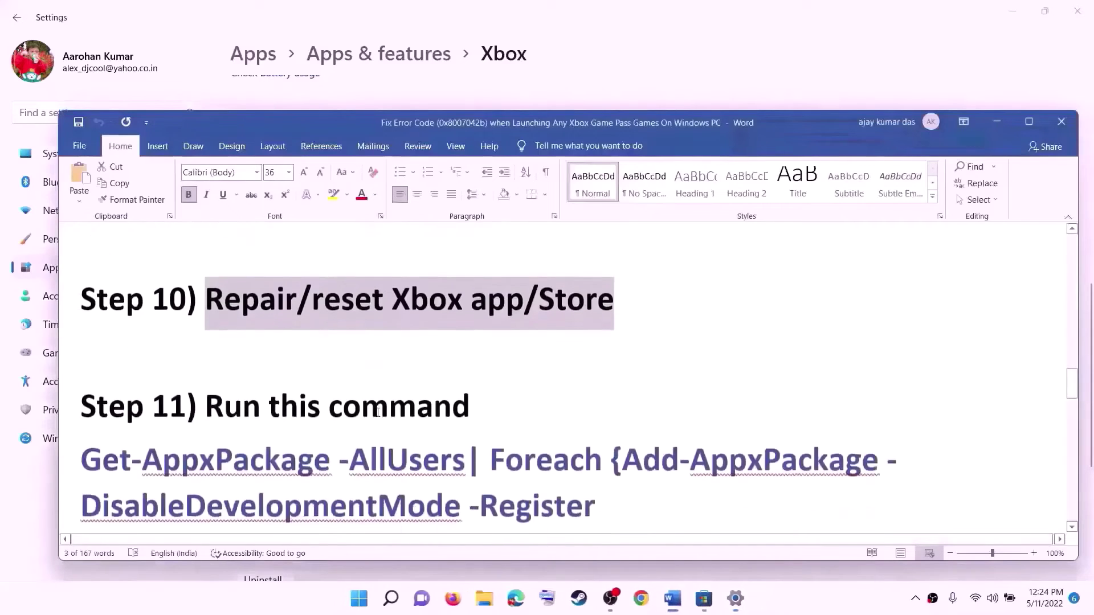
Copy the full Step 11 Get-AppxPackage re-register command from the guide
{"action": "scroll", "coordinate": [378, 412], "scroll_direction": "down", "scroll_amount": 2}
{"action": "left_click_drag", "start_coordinate": [639, 441], "coordinate": [91, 356]}
{"action": "right_click", "coordinate": [143, 364]}
{"action": "left_click", "coordinate": [180, 390]}
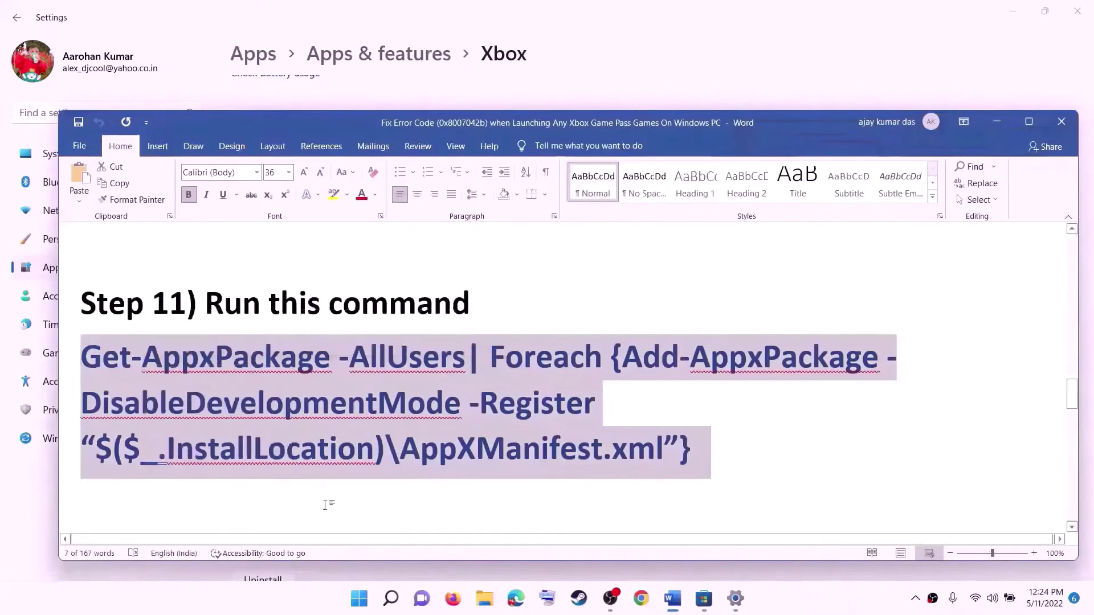
Run the copied command in an administrator PowerShell, then close the console
{"action": "left_click", "coordinate": [364, 603]}
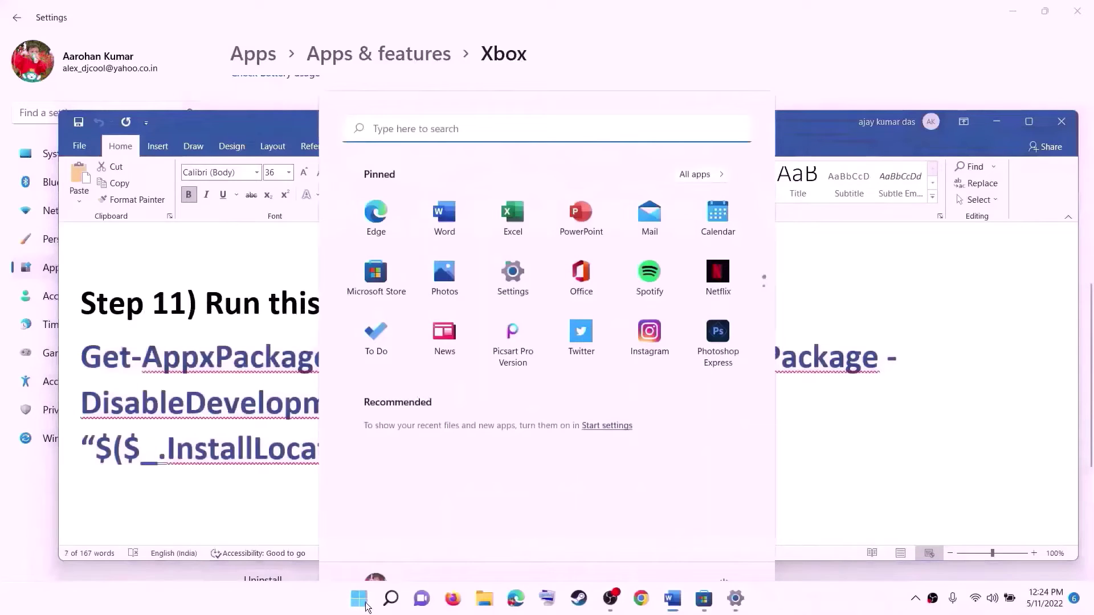
{"action": "type", "text": "powershell"}
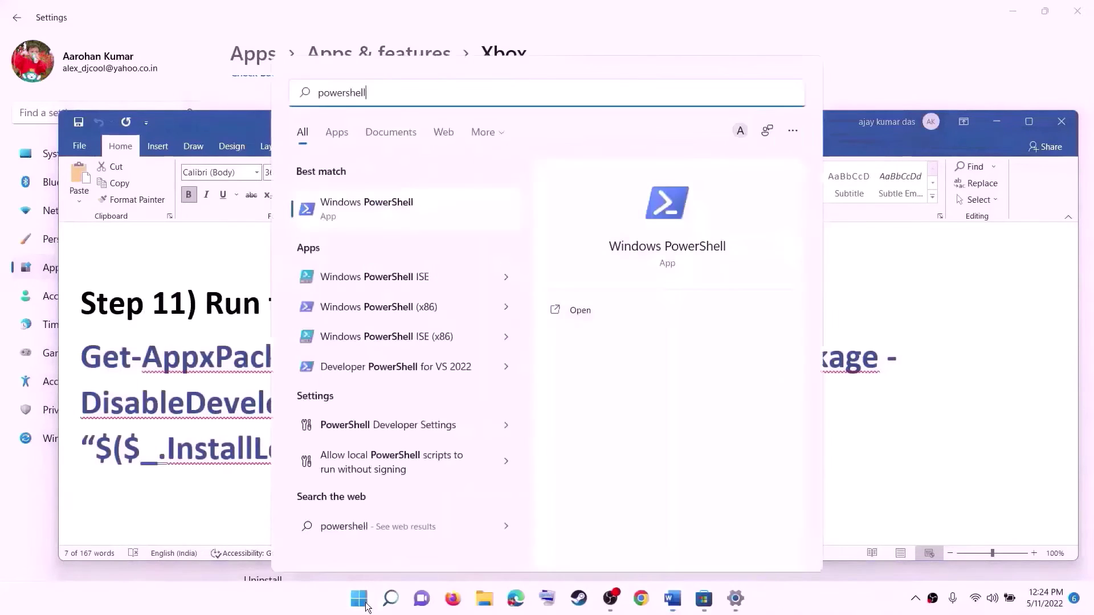
{"action": "right_click", "coordinate": [368, 218]}
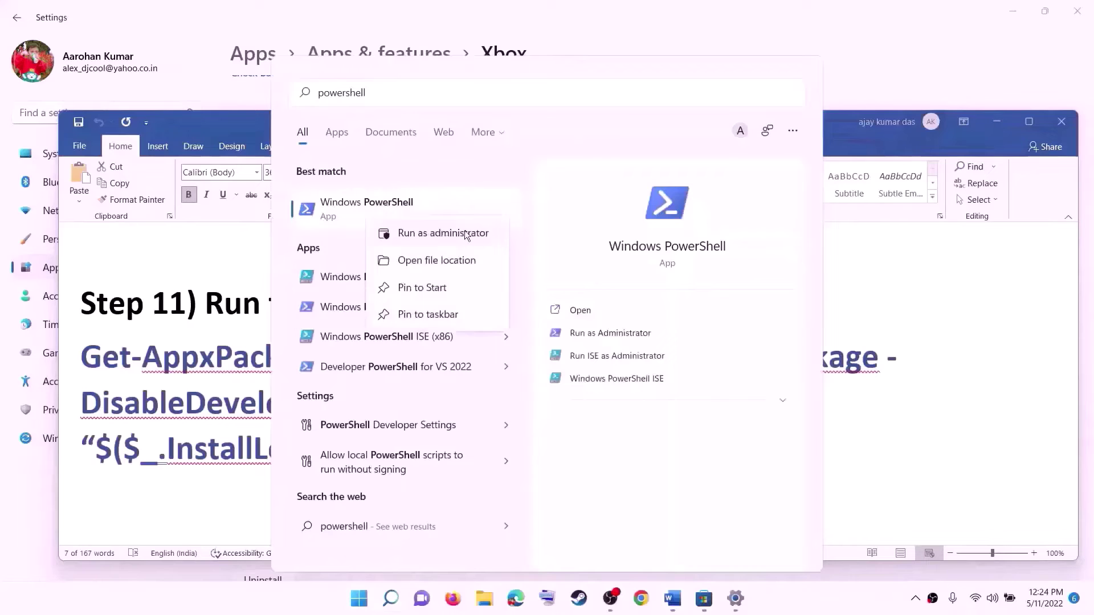
{"action": "key", "text": "Escape"}
{"action": "left_click", "coordinate": [609, 333]}
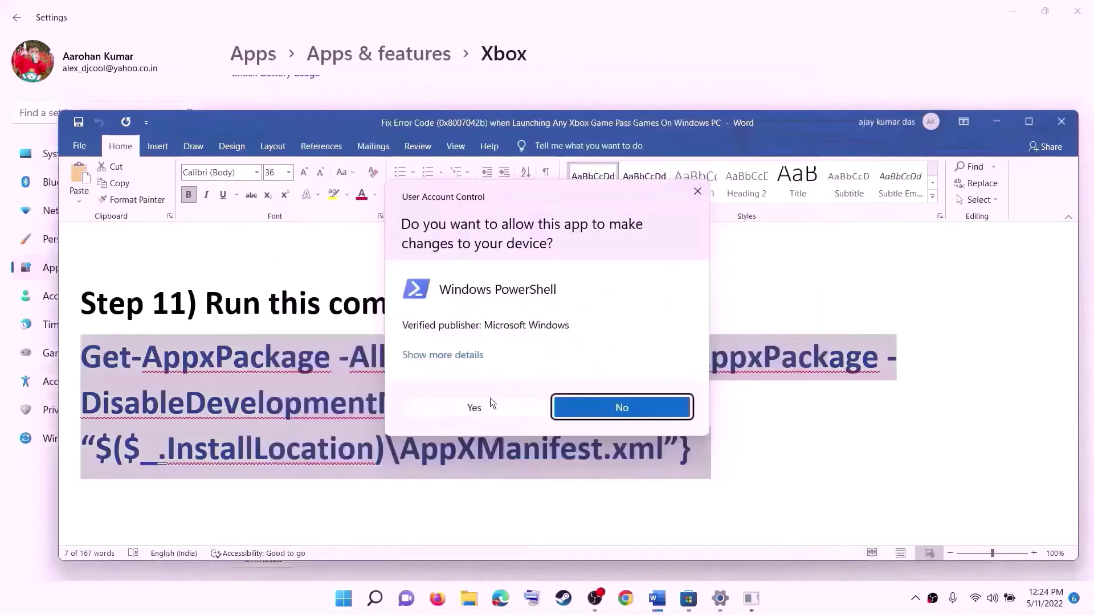
{"action": "left_click", "coordinate": [474, 408]}
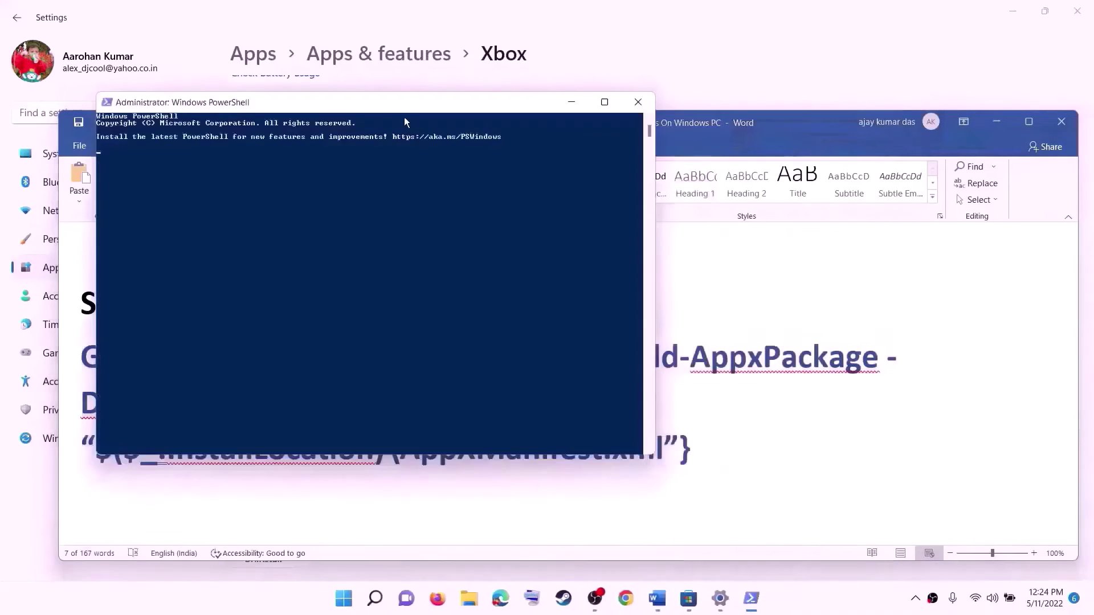
{"action": "right_click", "coordinate": [545, 135]}
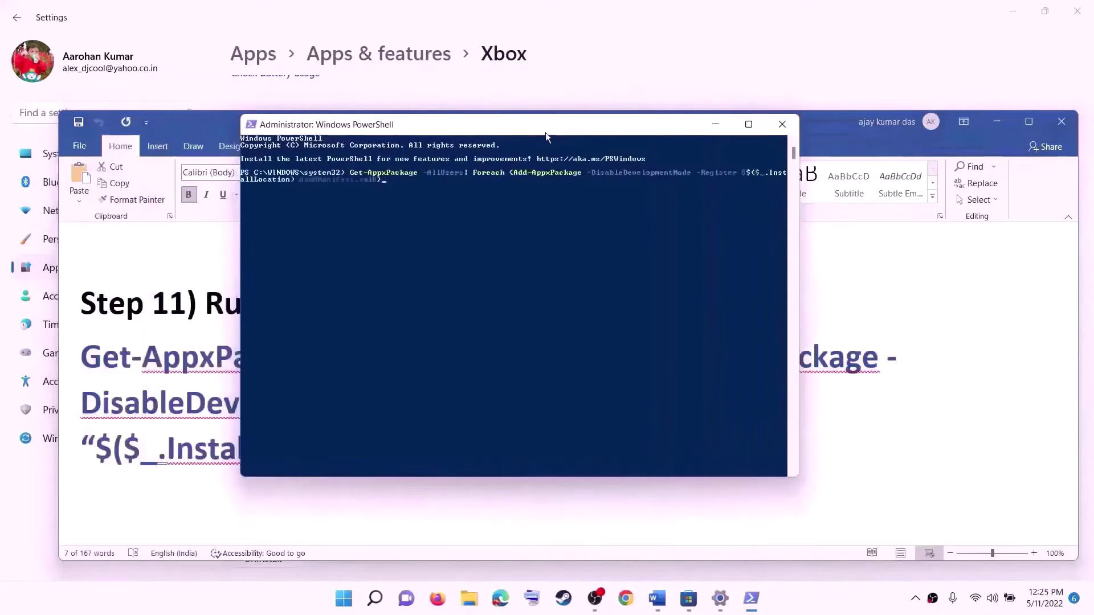
{"action": "key", "text": "Return"}
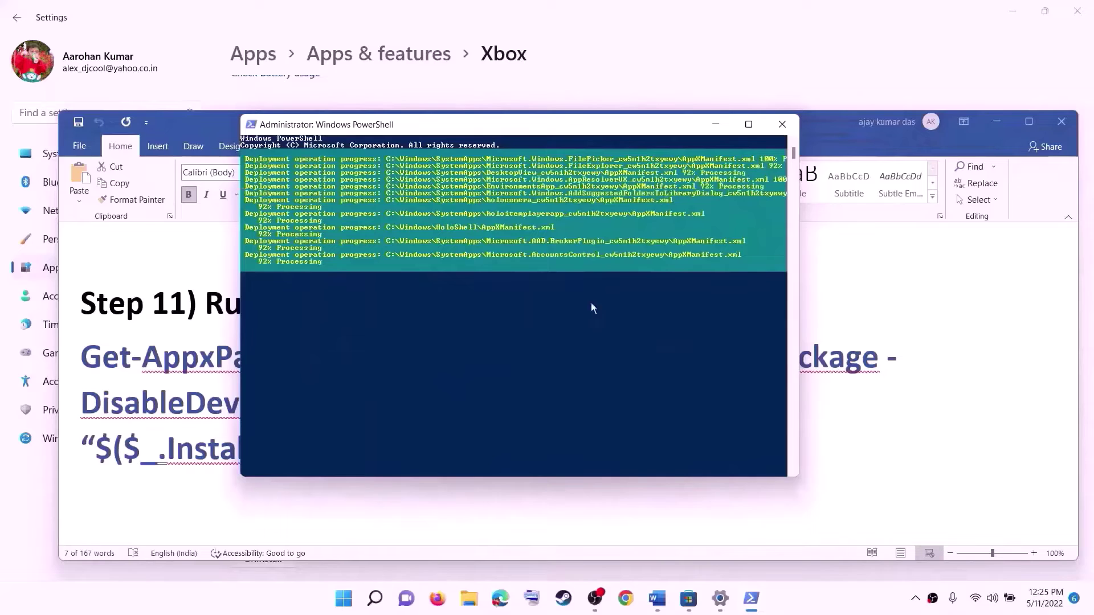
{"action": "left_click", "coordinate": [798, 598]}
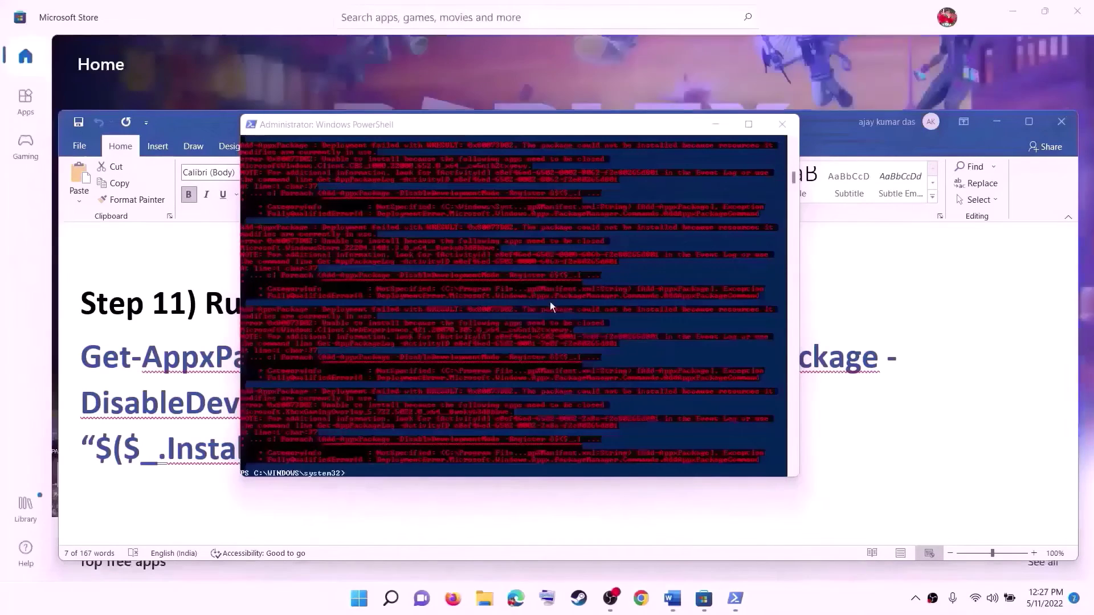
{"action": "left_click", "coordinate": [783, 125]}
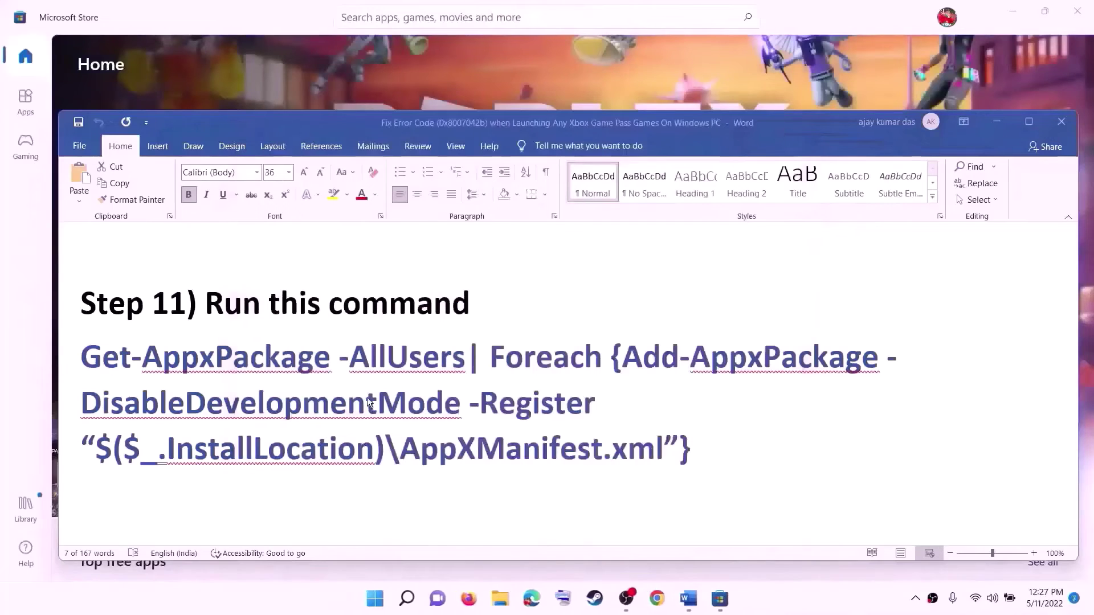
Bring Step 12's 'Start all these services' list into view and search Windows for 'services'
{"action": "scroll", "coordinate": [351, 401], "scroll_direction": "down", "scroll_amount": 6}
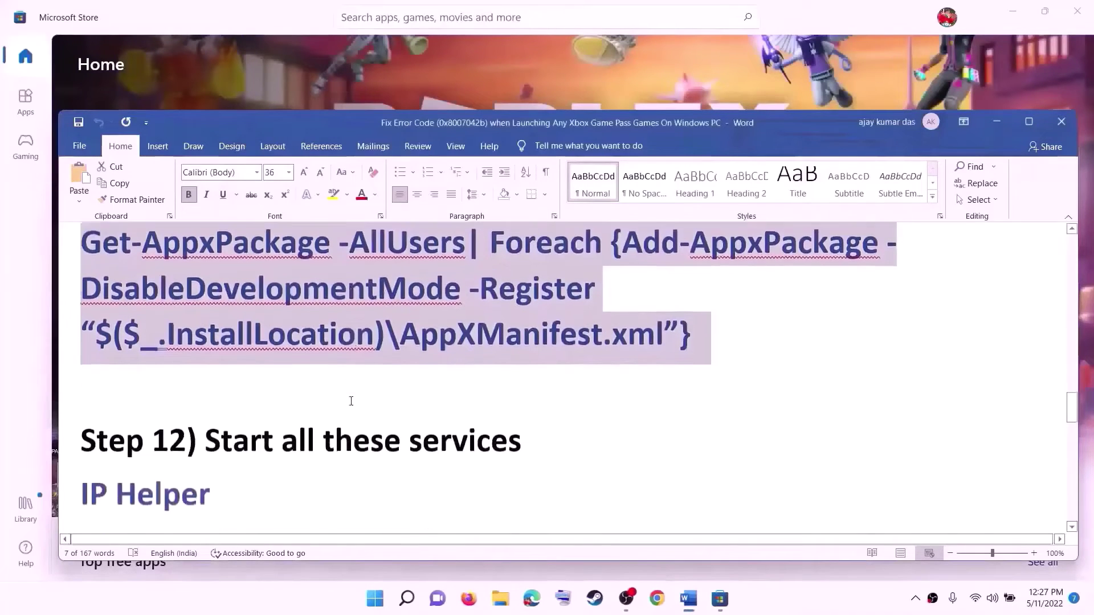
{"action": "left_click_drag", "start_coordinate": [256, 351], "coordinate": [347, 381]}
{"action": "scroll", "coordinate": [348, 383], "scroll_direction": "down", "scroll_amount": 1}
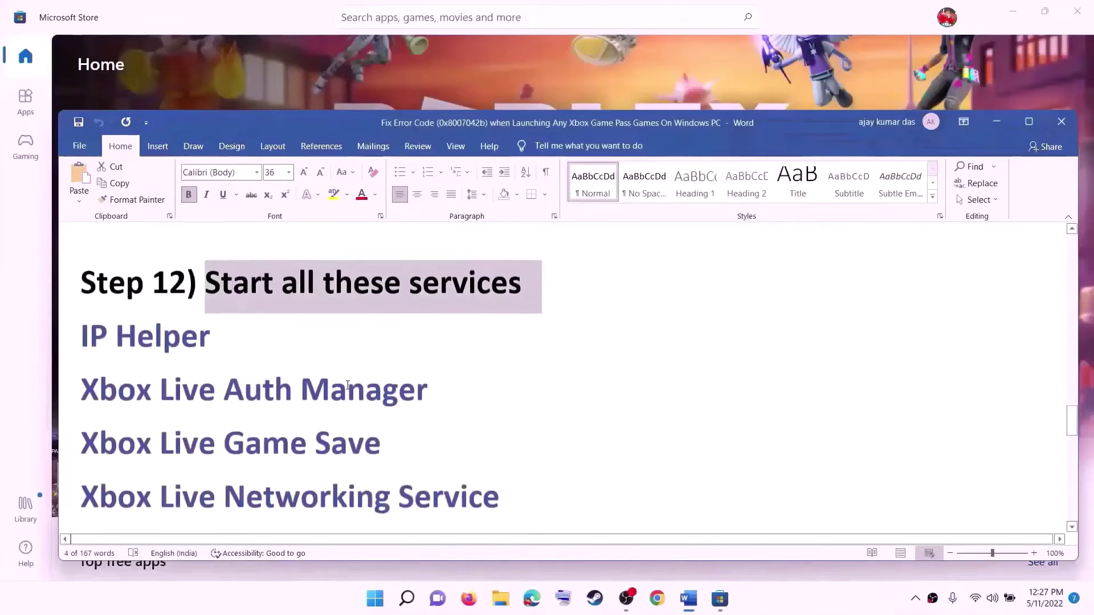
{"action": "key", "text": "super"}
{"action": "type", "text": "services"}
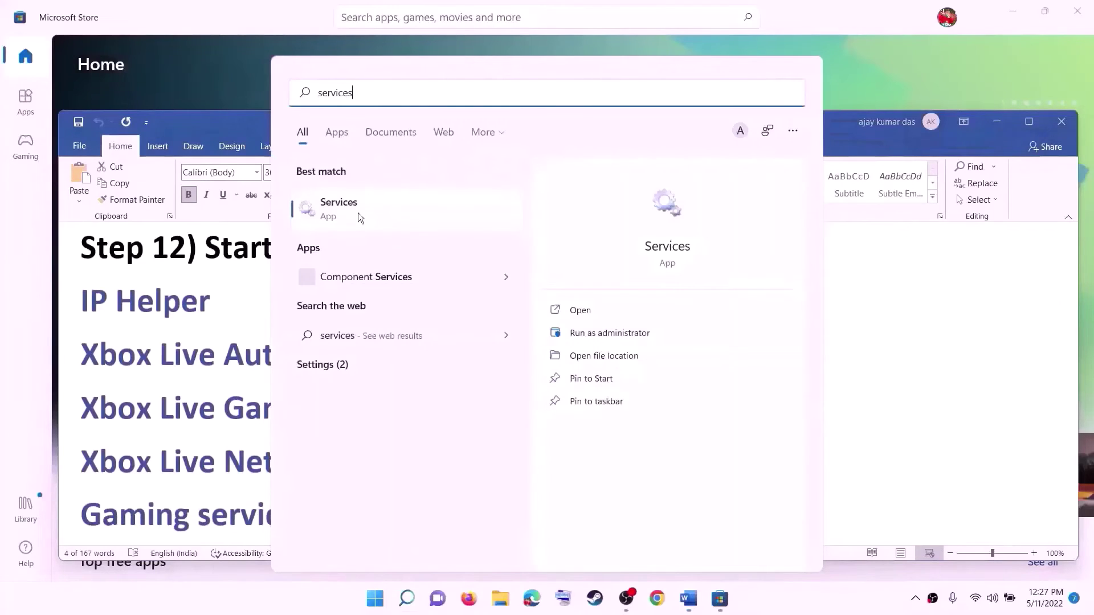
Open Services and set IP Helper's startup type to Automatic
{"action": "left_click", "coordinate": [358, 213]}
{"action": "key", "text": "i"}
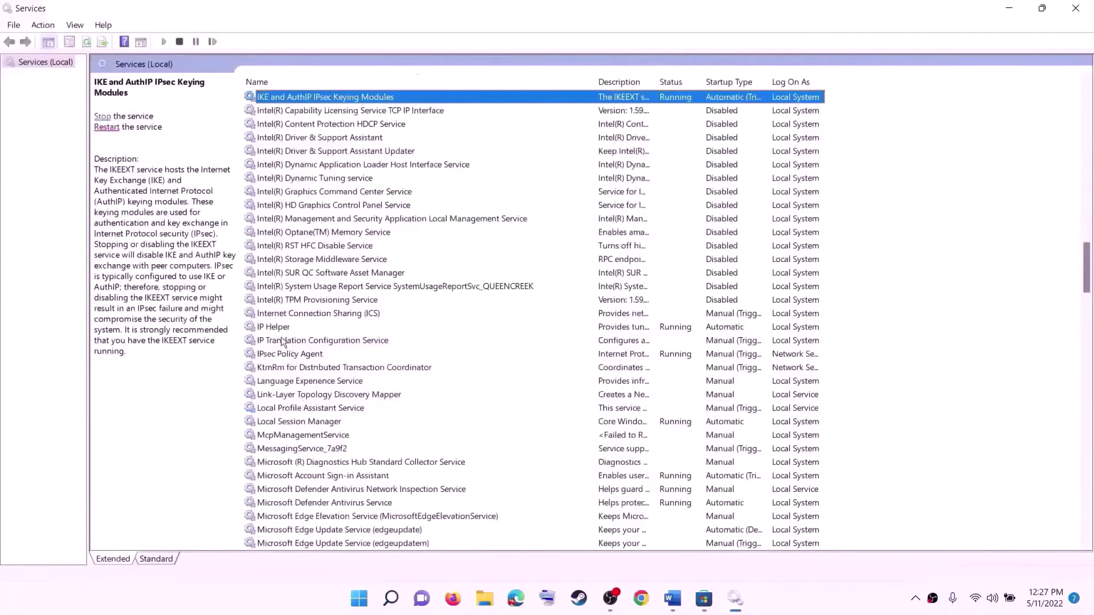
{"action": "left_click", "coordinate": [269, 326]}
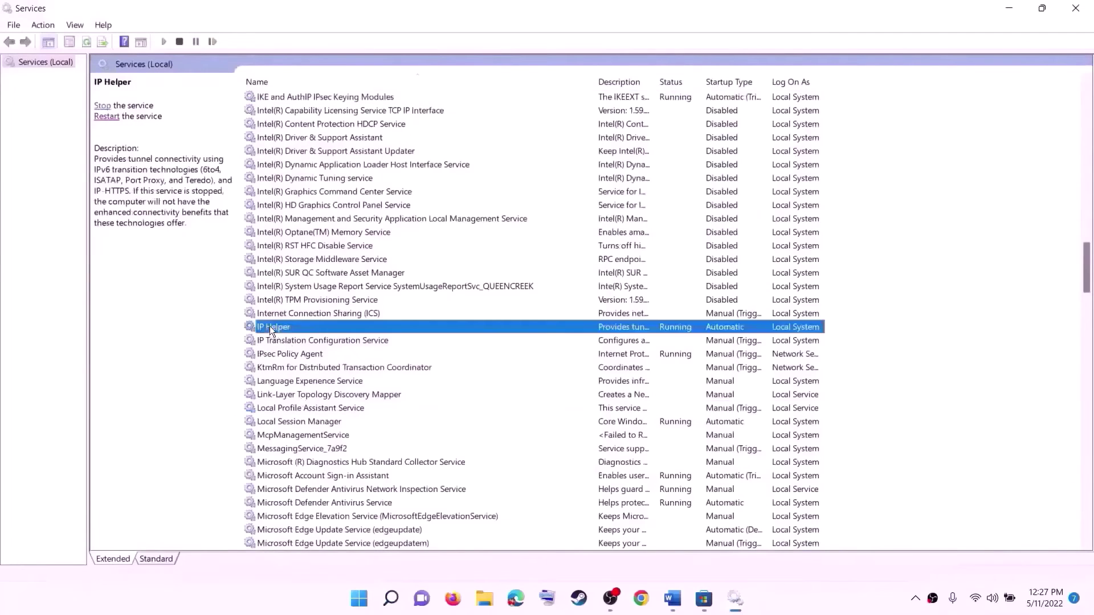
{"action": "double_click", "coordinate": [364, 327]}
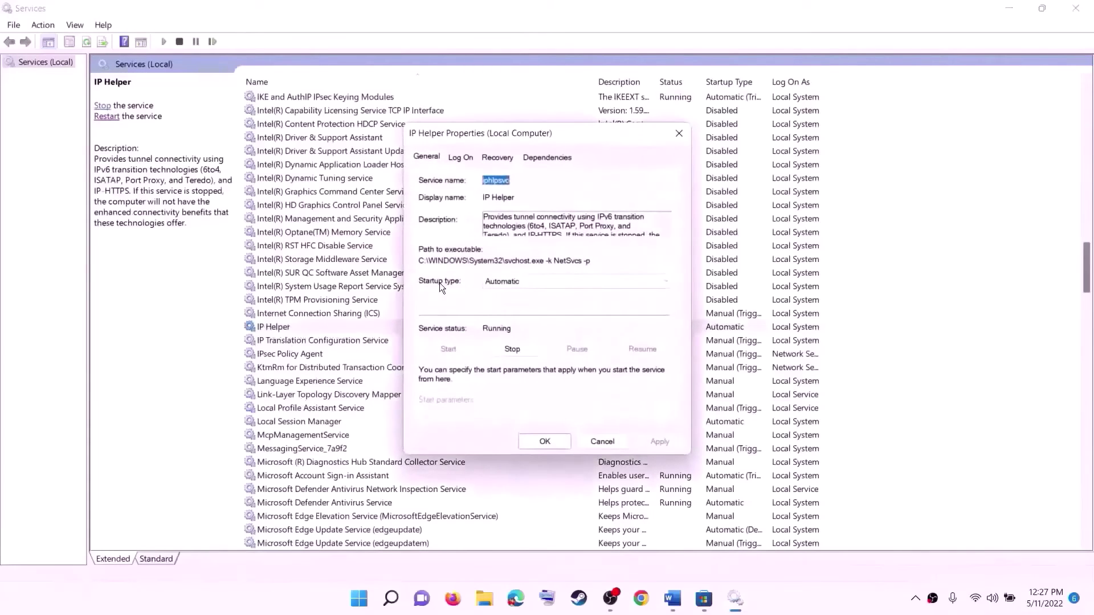
{"action": "left_click", "coordinate": [517, 281]}
{"action": "left_click", "coordinate": [513, 304]}
{"action": "left_click", "coordinate": [651, 447]}
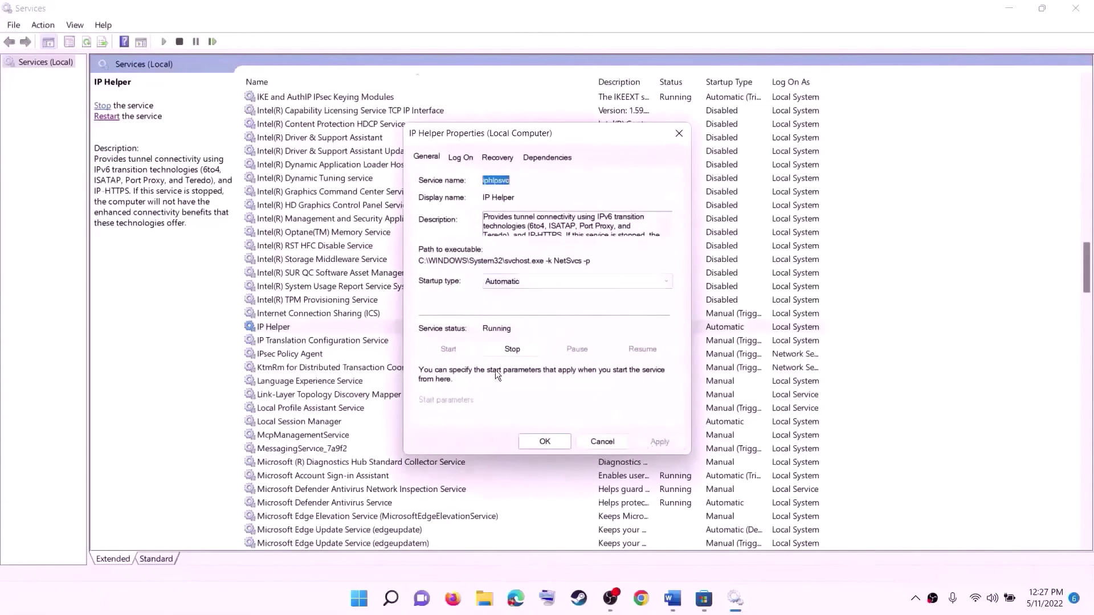
{"action": "left_click", "coordinate": [544, 442]}
Set Xbox Accessory Management Service to start automatically
{"action": "left_click", "coordinate": [375, 447]}
{"action": "key", "text": "x"}
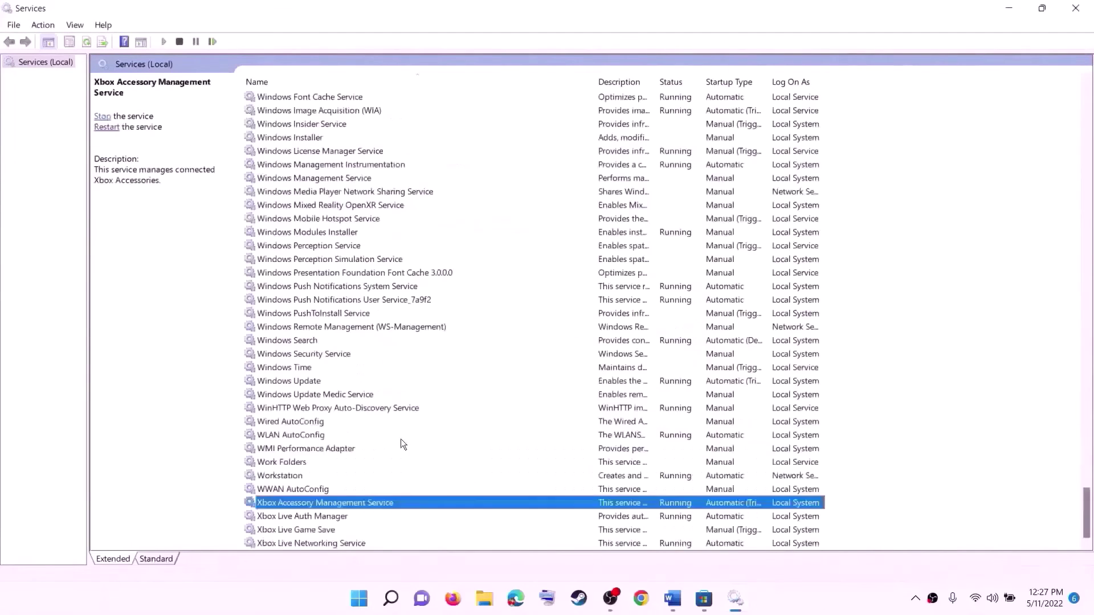
{"action": "double_click", "coordinate": [354, 504]}
{"action": "left_click", "coordinate": [523, 279]}
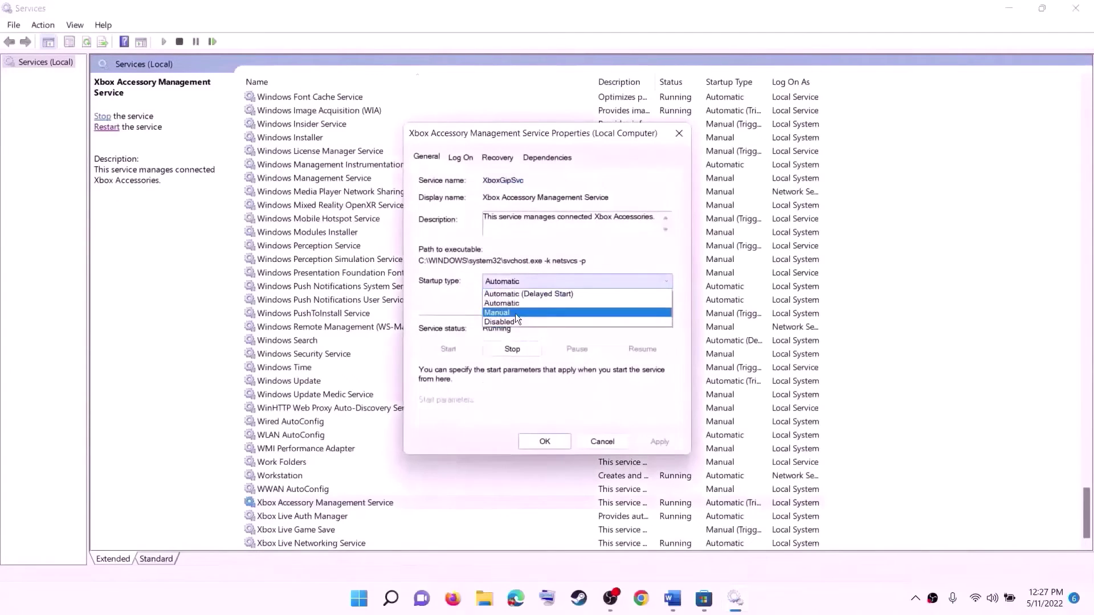
{"action": "left_click", "coordinate": [518, 302]}
{"action": "left_click", "coordinate": [661, 448]}
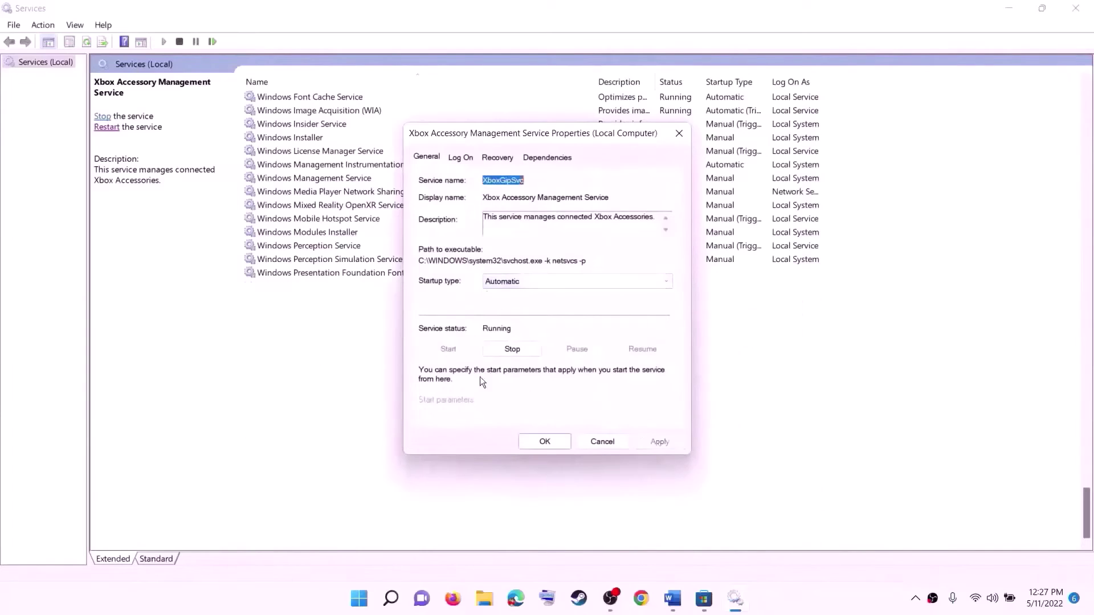
{"action": "left_click", "coordinate": [545, 442]}
Set Xbox Live Auth Manager's startup type to Automatic
{"action": "double_click", "coordinate": [301, 519]}
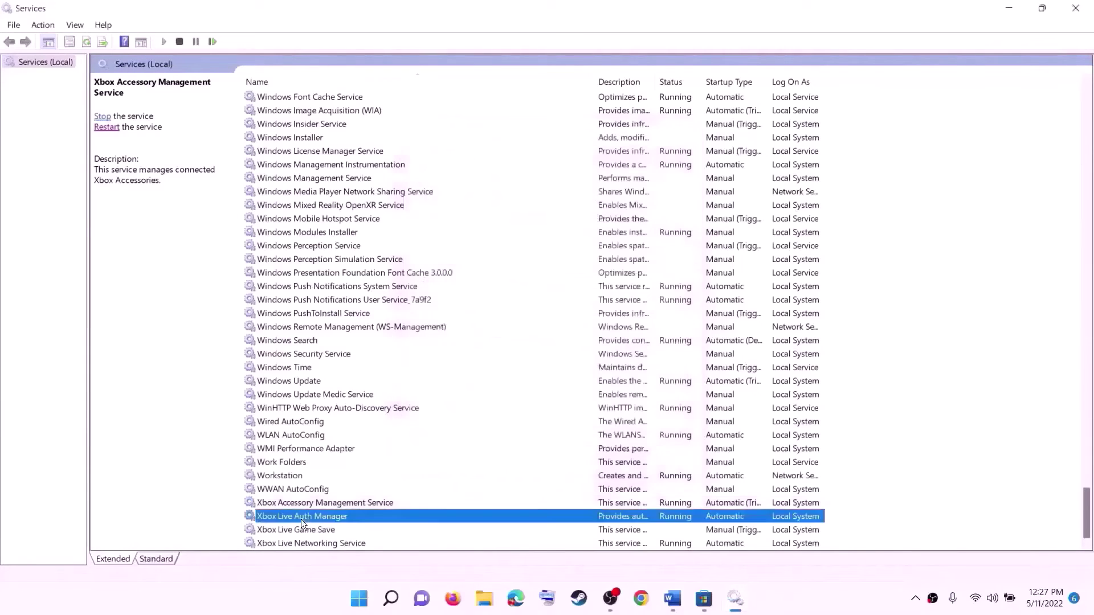
{"action": "left_click", "coordinate": [548, 298]}
{"action": "left_click", "coordinate": [533, 325]}
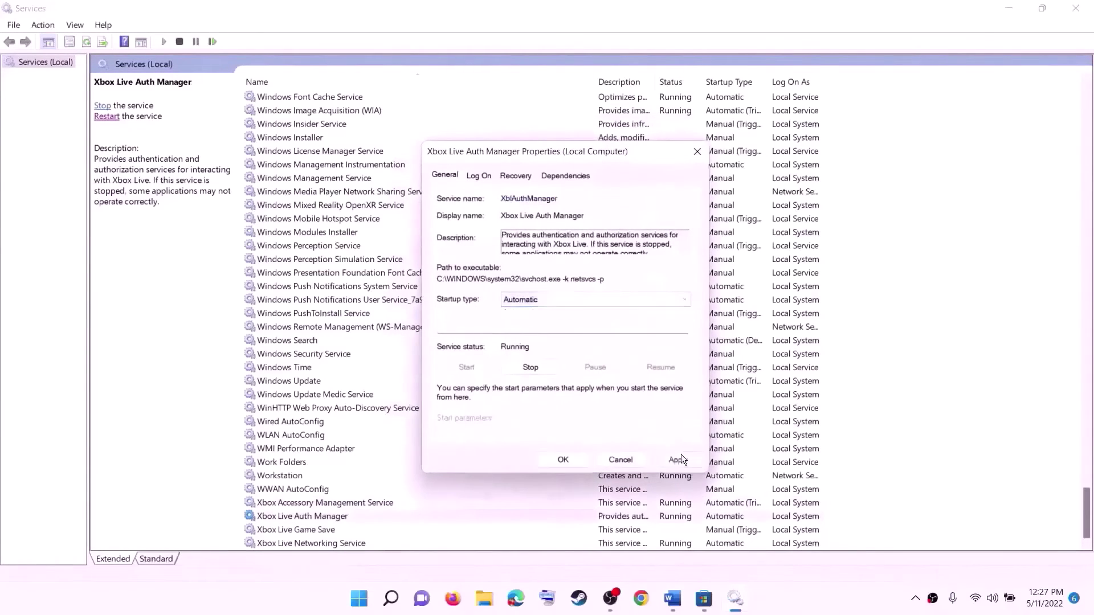
{"action": "left_click", "coordinate": [678, 459]}
{"action": "left_click", "coordinate": [554, 456]}
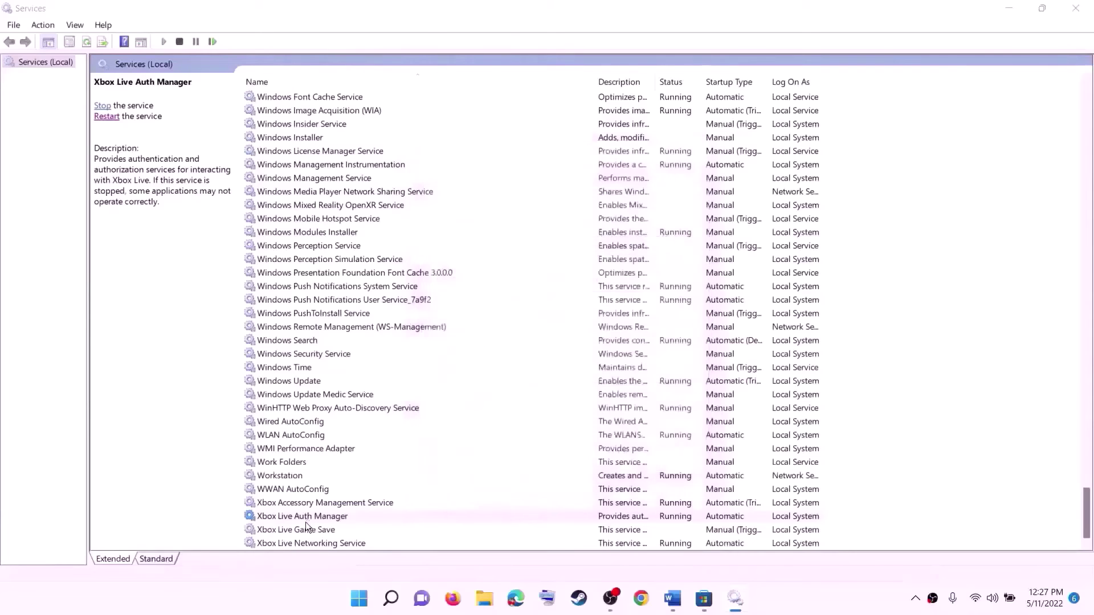
Set Xbox Live Game Save to Automatic and start the service
{"action": "double_click", "coordinate": [302, 528]}
{"action": "left_click", "coordinate": [551, 301]}
{"action": "left_click", "coordinate": [532, 320]}
{"action": "left_click", "coordinate": [670, 457]}
{"action": "left_click", "coordinate": [486, 372]}
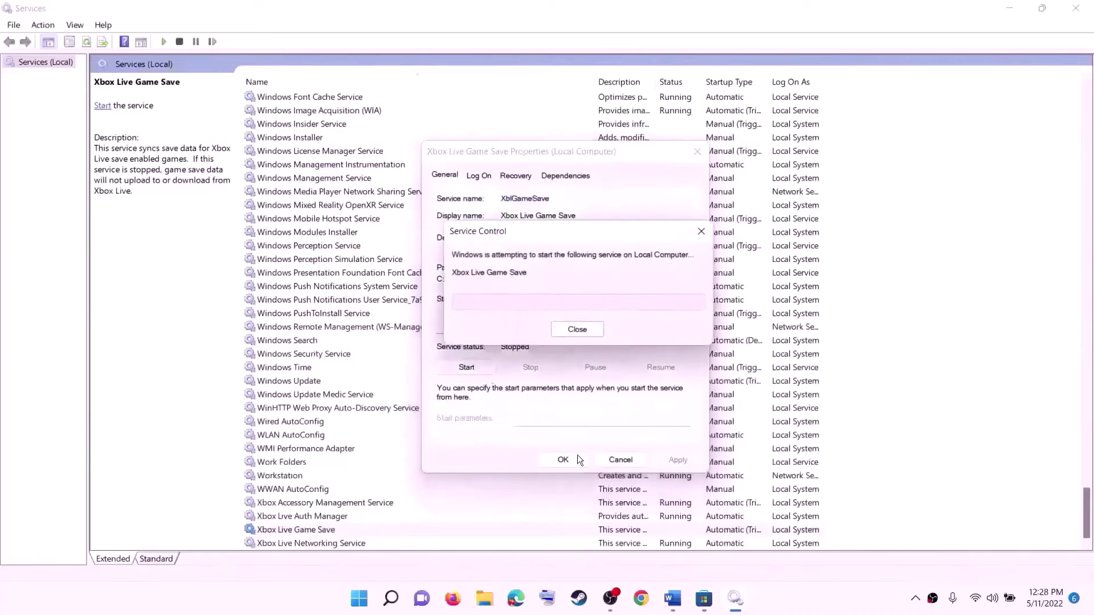
{"action": "left_click", "coordinate": [565, 464]}
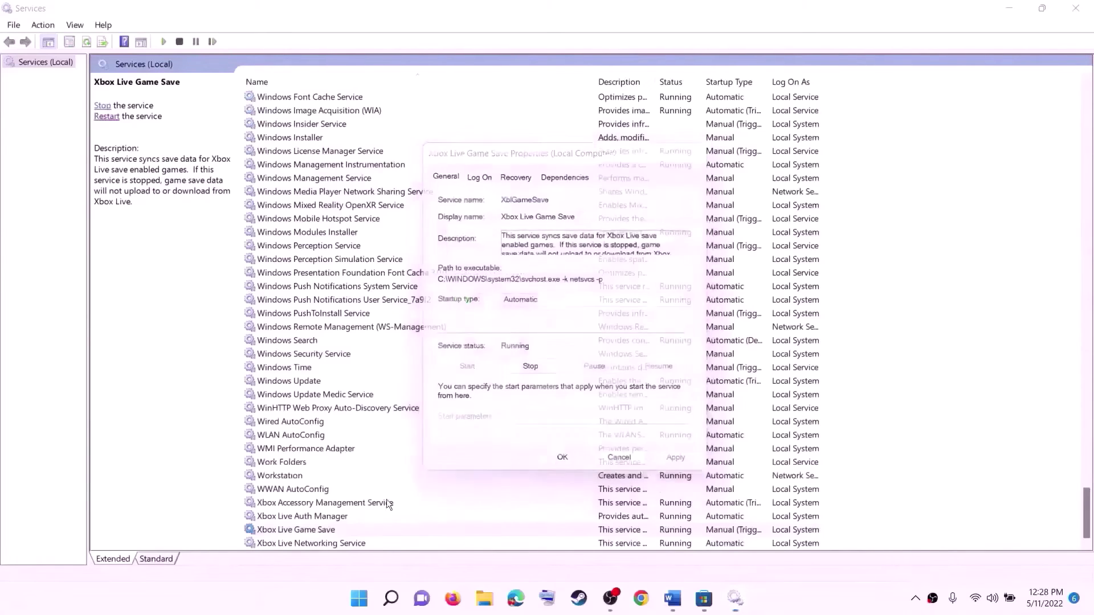
Set Xbox Live Networking Service to start automatically
{"action": "double_click", "coordinate": [340, 543]}
{"action": "left_click", "coordinate": [544, 301]}
{"action": "left_click", "coordinate": [538, 322]}
{"action": "left_click", "coordinate": [673, 458]}
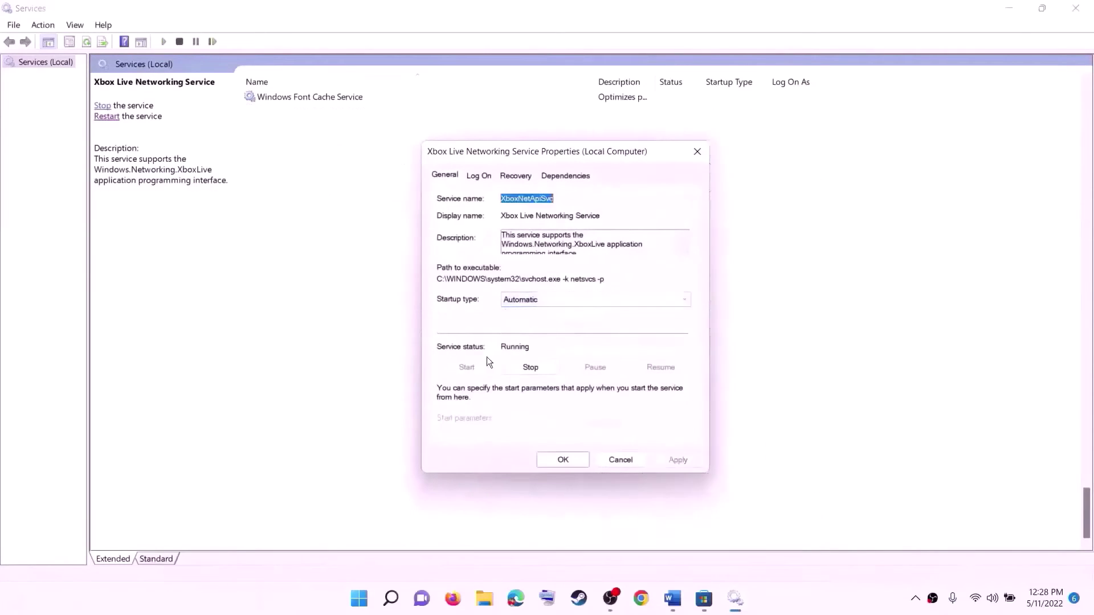
{"action": "left_click", "coordinate": [560, 461]}
Set the Windows Update service's startup type to Automatic
{"action": "left_click", "coordinate": [303, 383]}
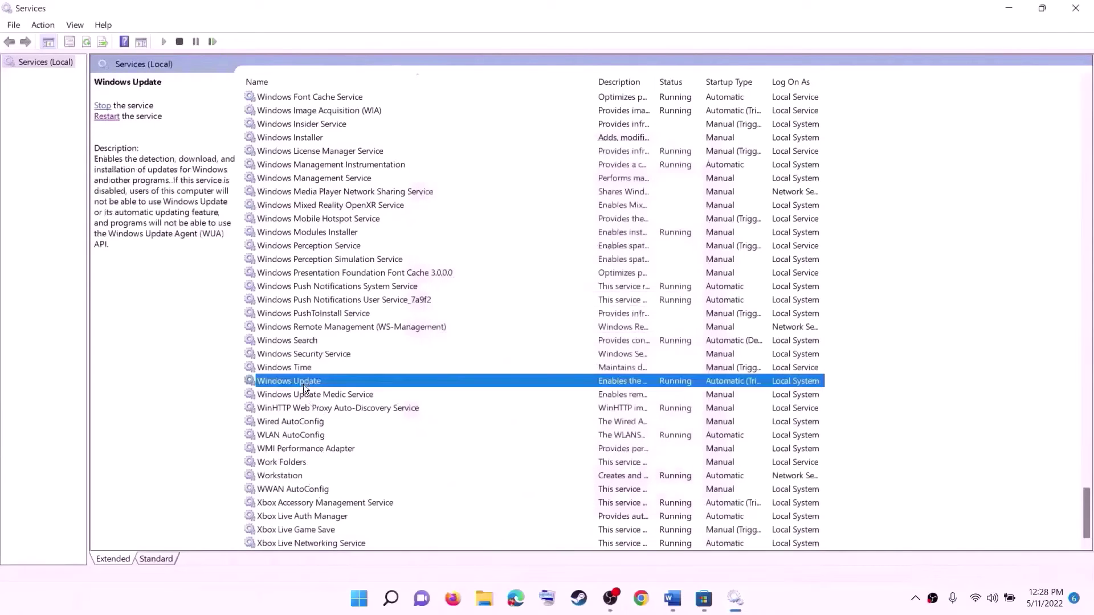
{"action": "double_click", "coordinate": [548, 386]}
{"action": "left_click", "coordinate": [555, 299]}
{"action": "left_click", "coordinate": [541, 323]}
{"action": "left_click", "coordinate": [702, 491]}
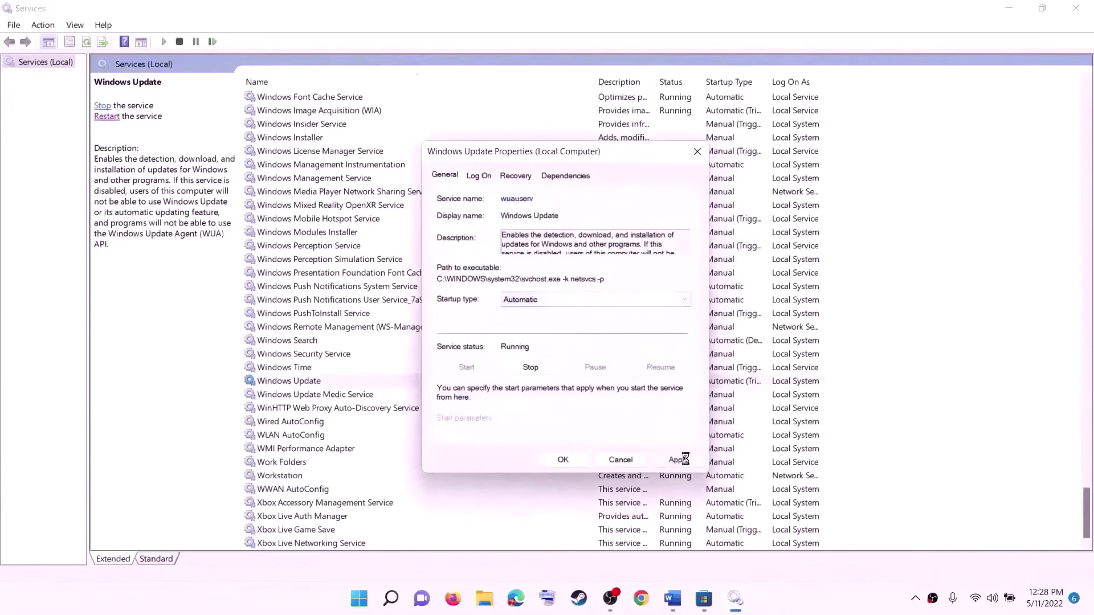
{"action": "left_click", "coordinate": [563, 463]}
{"action": "left_click", "coordinate": [381, 325]}
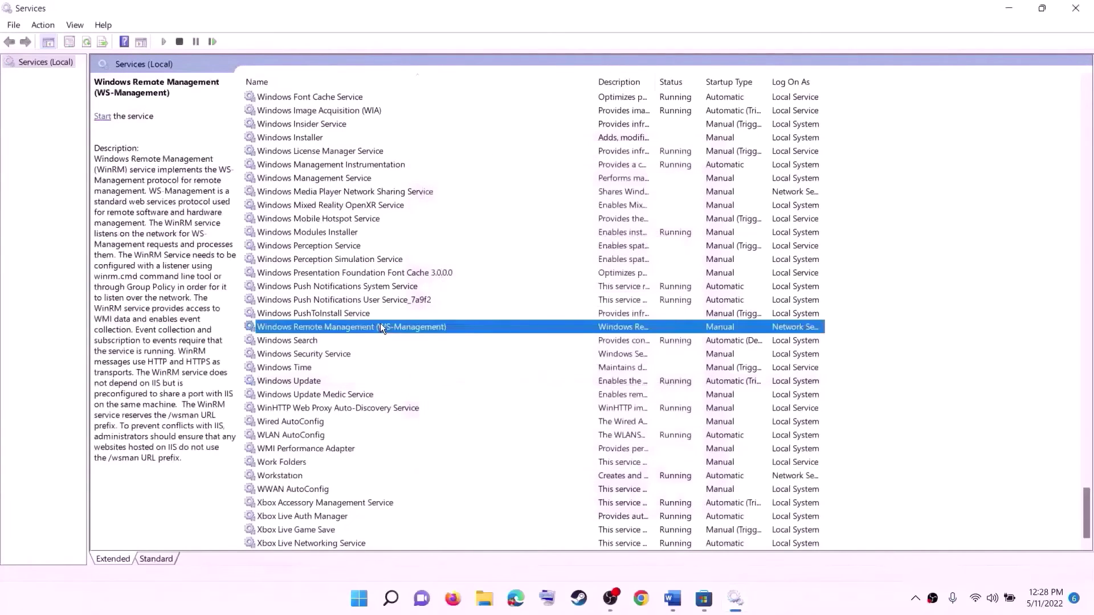
Locate the two Gaming Services entries and stop the second one
{"action": "key", "text": "g"}
{"action": "scroll", "coordinate": [444, 359], "scroll_direction": "up", "scroll_amount": 4}
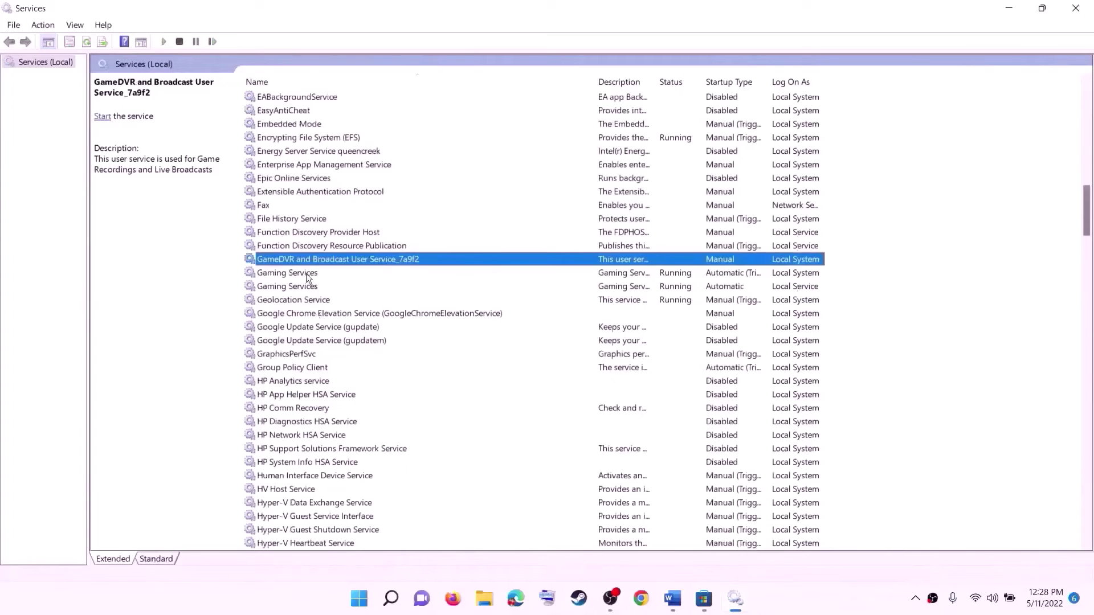
{"action": "left_click", "coordinate": [397, 275]}
{"action": "right_click", "coordinate": [673, 271]}
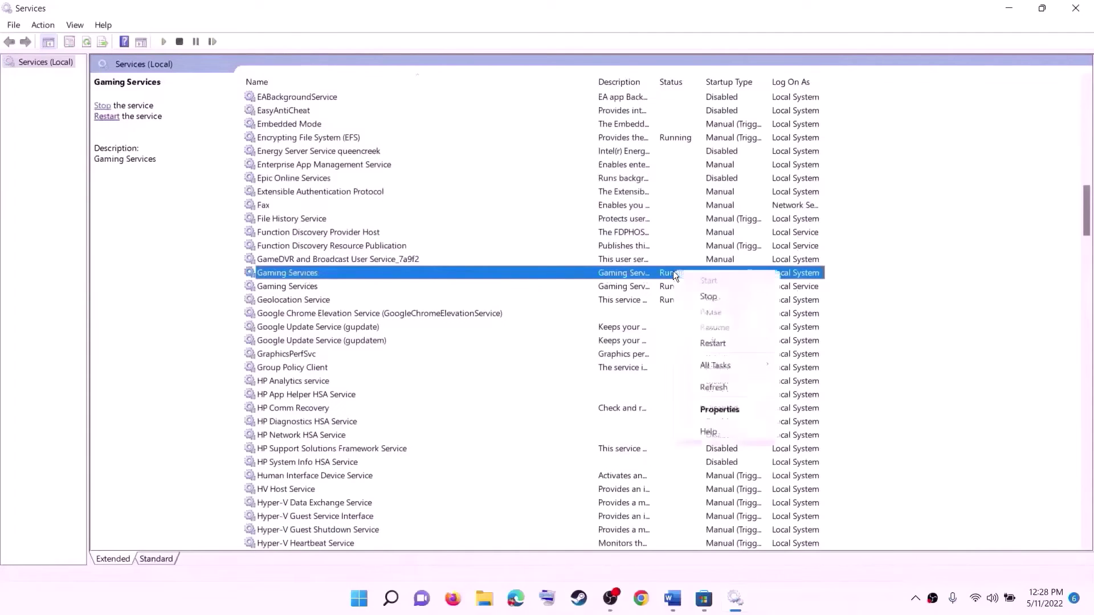
{"action": "left_click", "coordinate": [637, 291]}
{"action": "left_click", "coordinate": [635, 288]}
{"action": "left_click", "coordinate": [643, 281]}
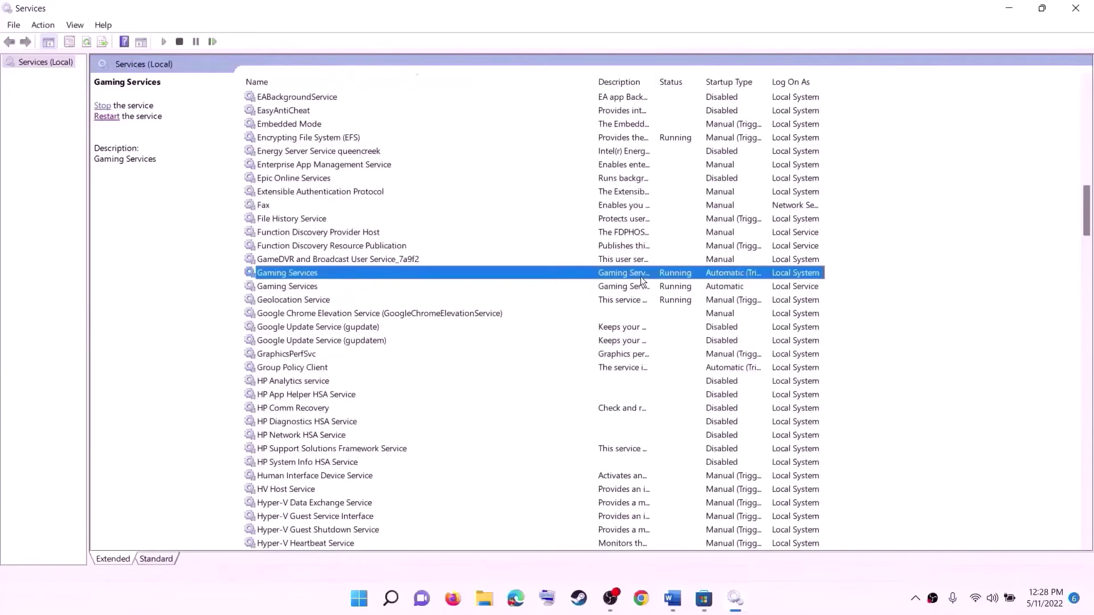
{"action": "right_click", "coordinate": [698, 278]}
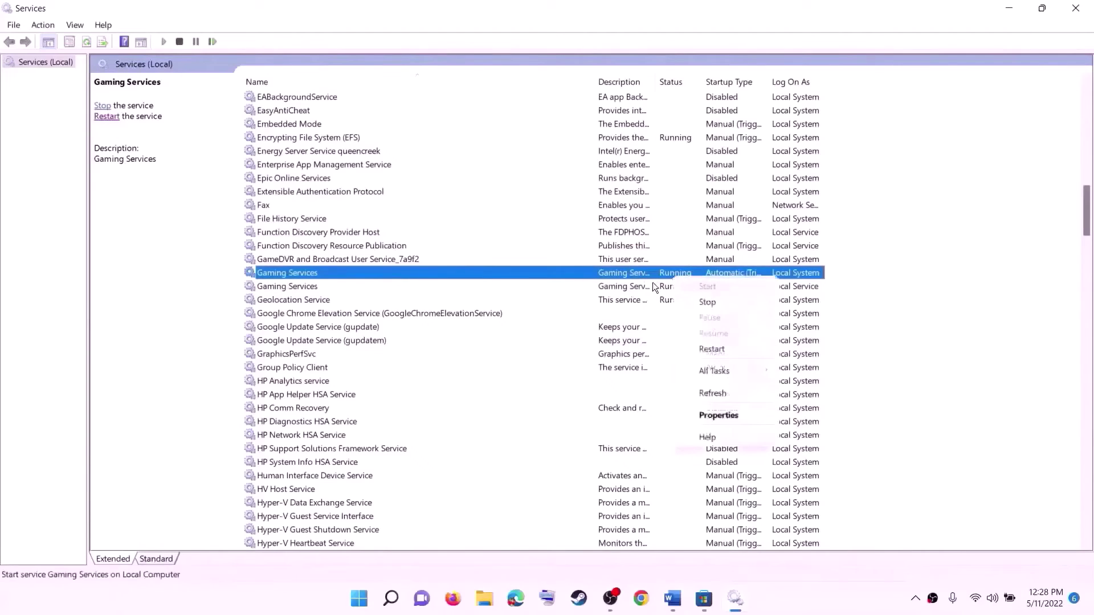
{"action": "left_click", "coordinate": [656, 285]}
{"action": "left_click", "coordinate": [666, 278]}
{"action": "right_click", "coordinate": [675, 272]}
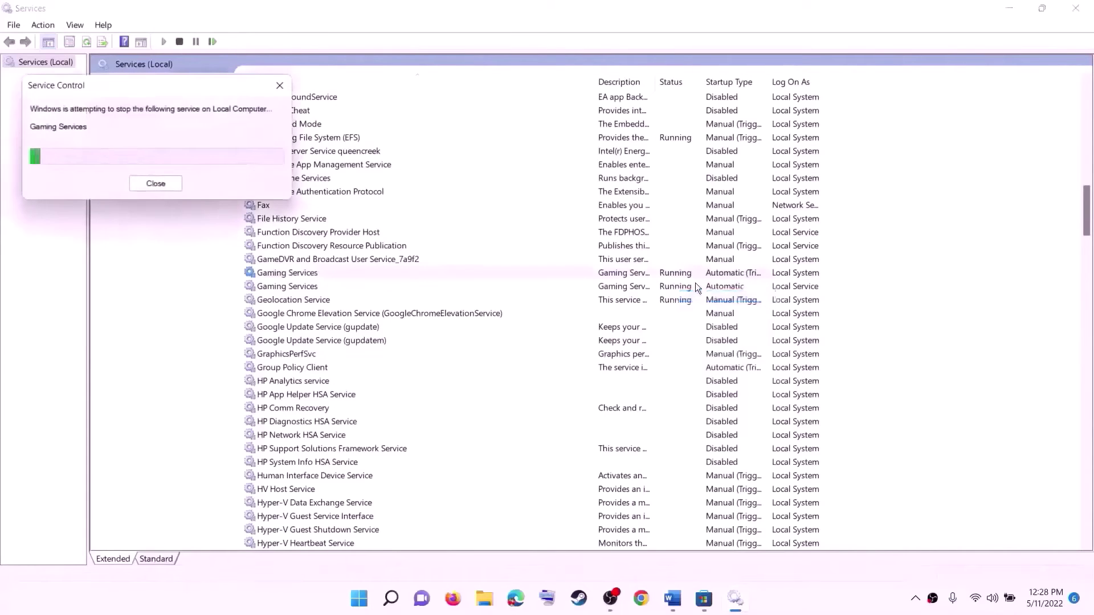
{"action": "right_click", "coordinate": [675, 286]}
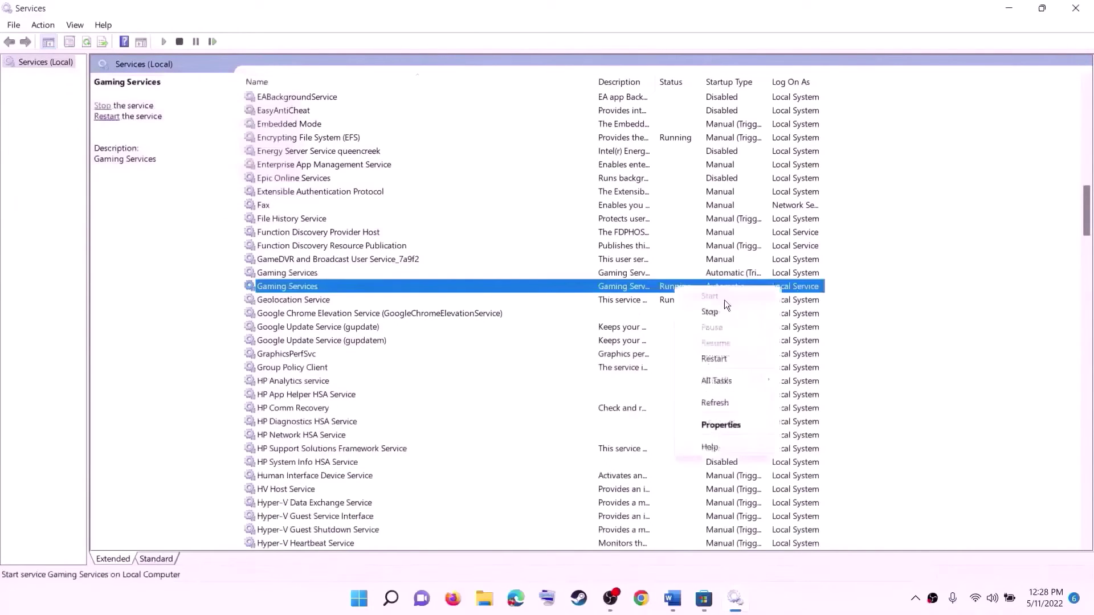
{"action": "left_click", "coordinate": [721, 311]}
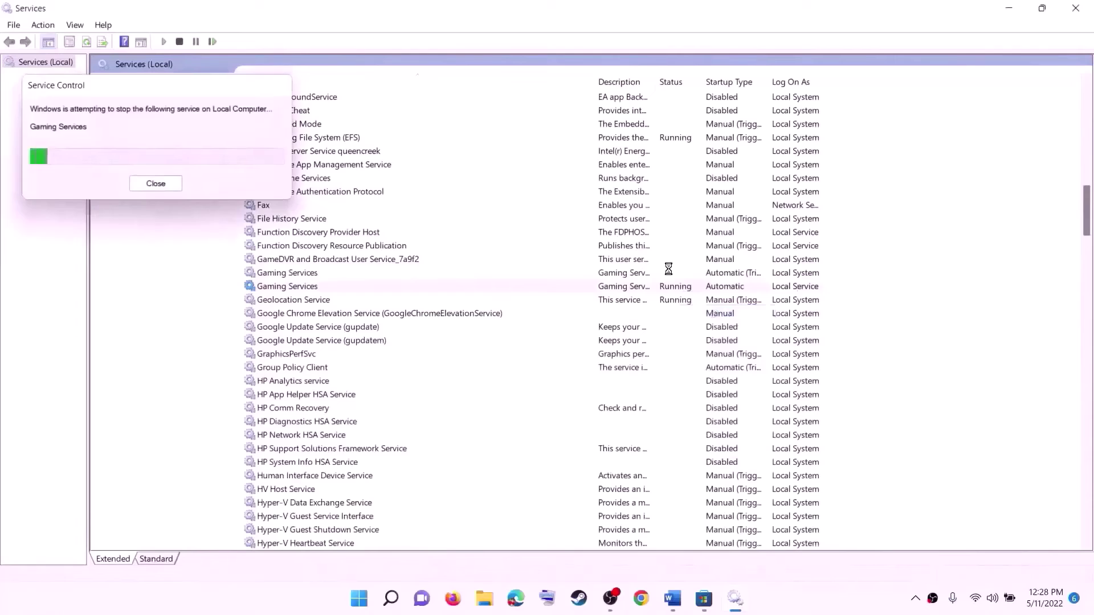
Start the first Gaming Services entry, then the second one
{"action": "left_click", "coordinate": [639, 273]}
{"action": "right_click", "coordinate": [656, 275]}
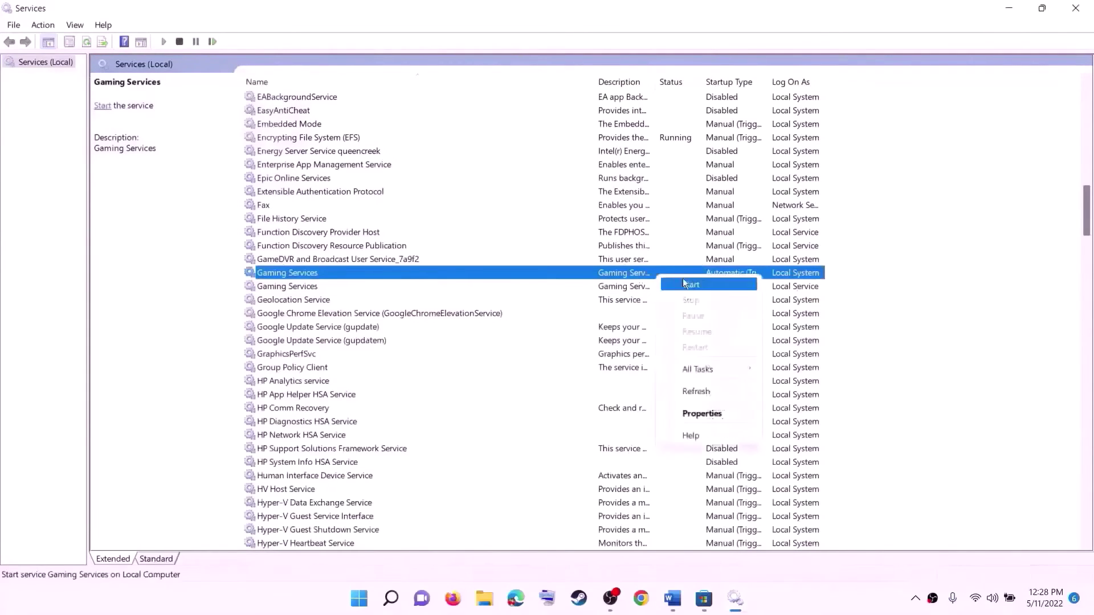
{"action": "left_click", "coordinate": [710, 283]}
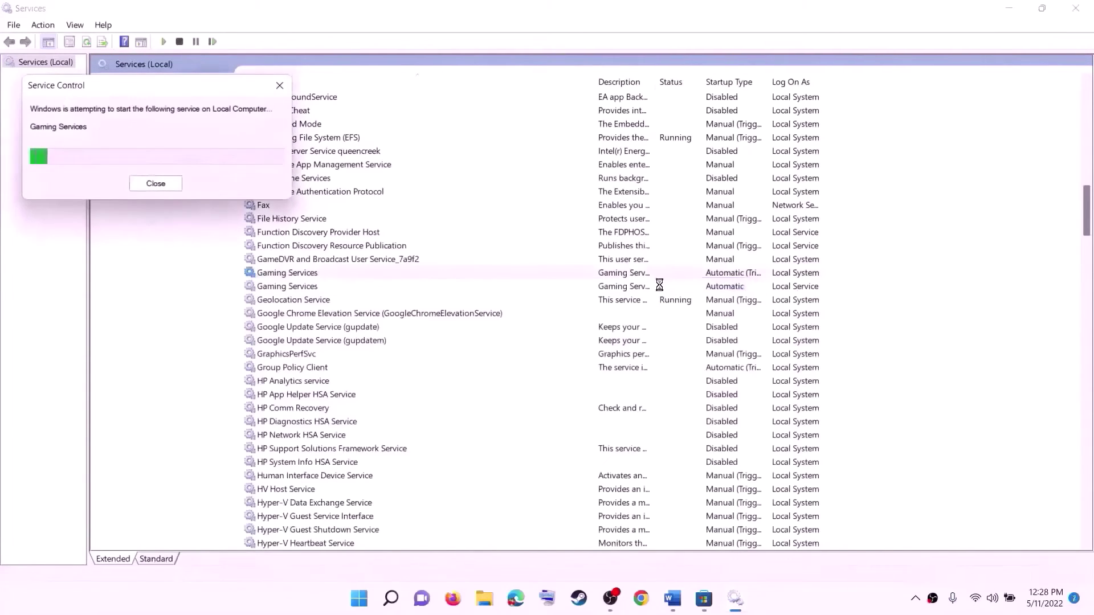
{"action": "left_click", "coordinate": [635, 285]}
{"action": "right_click", "coordinate": [648, 289]}
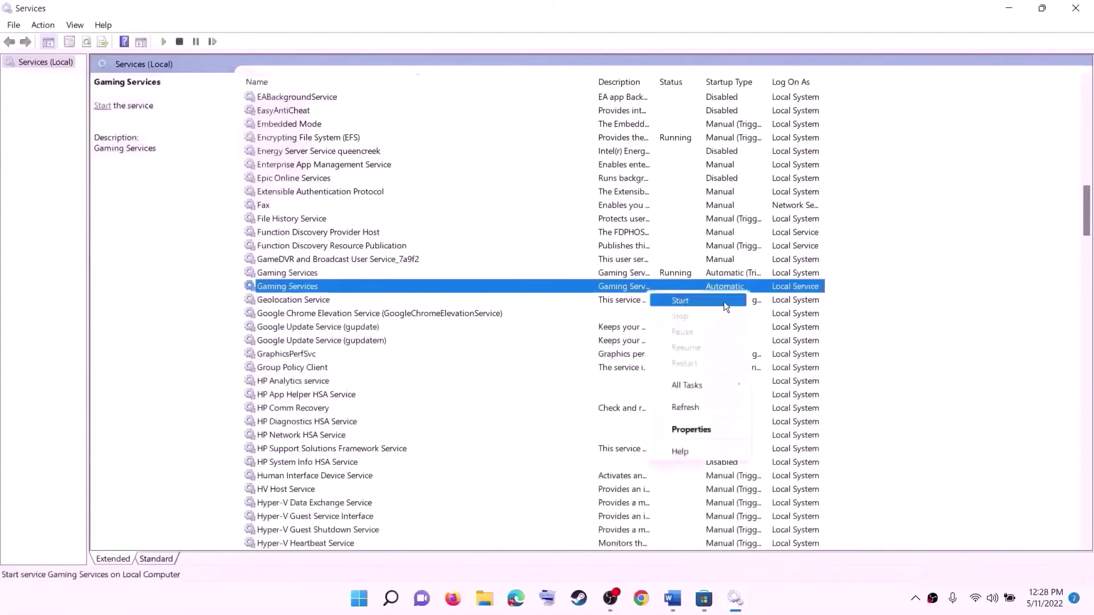
{"action": "left_click", "coordinate": [724, 302]}
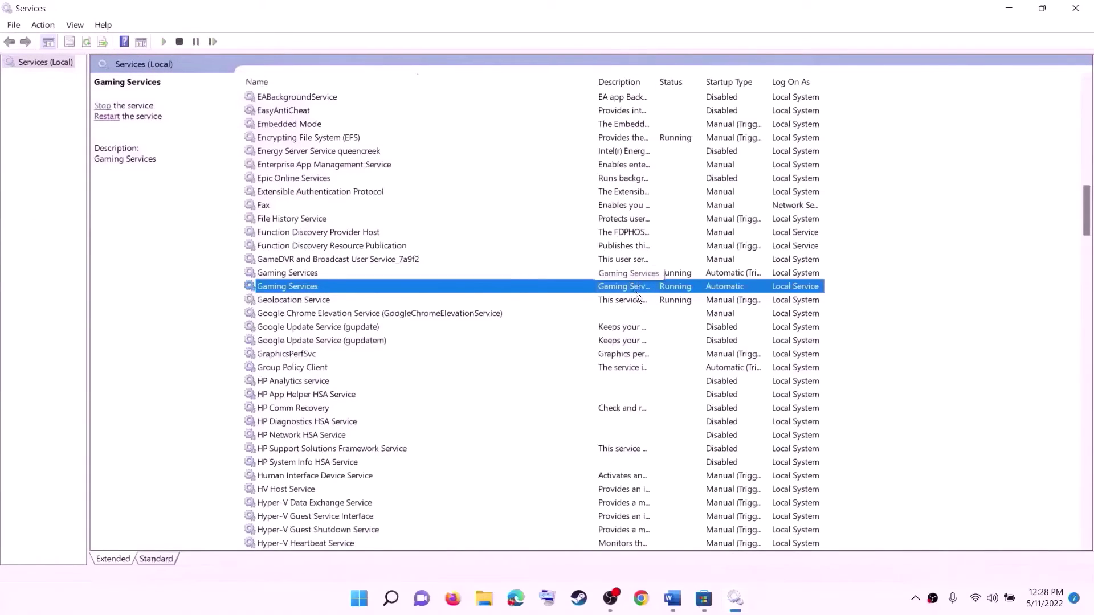
{"action": "left_click", "coordinate": [618, 236]}
{"action": "key", "text": "m"}
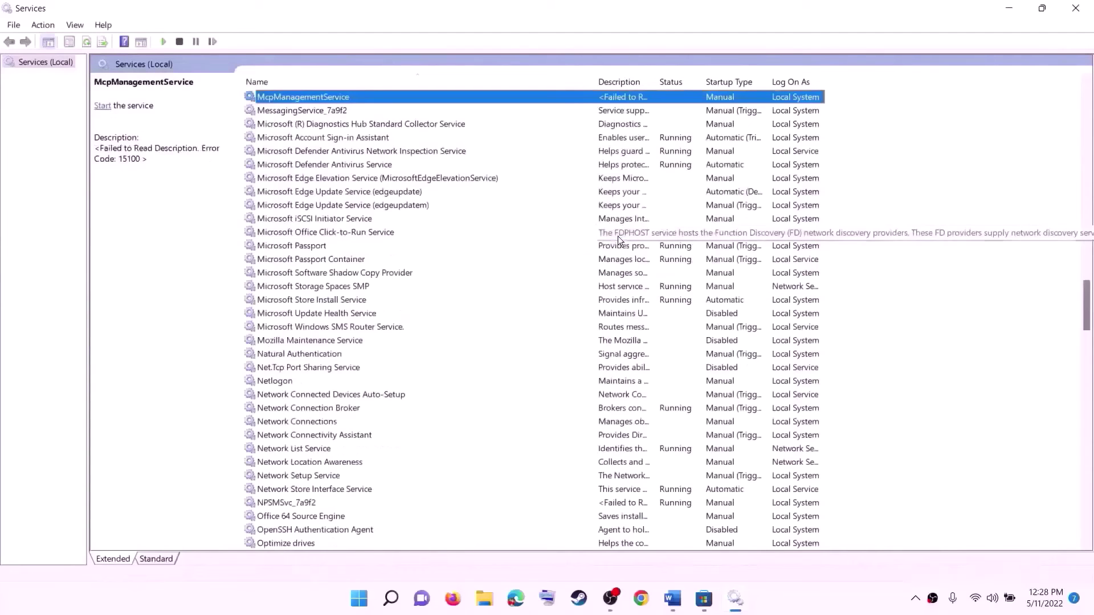
{"action": "left_click", "coordinate": [330, 300]}
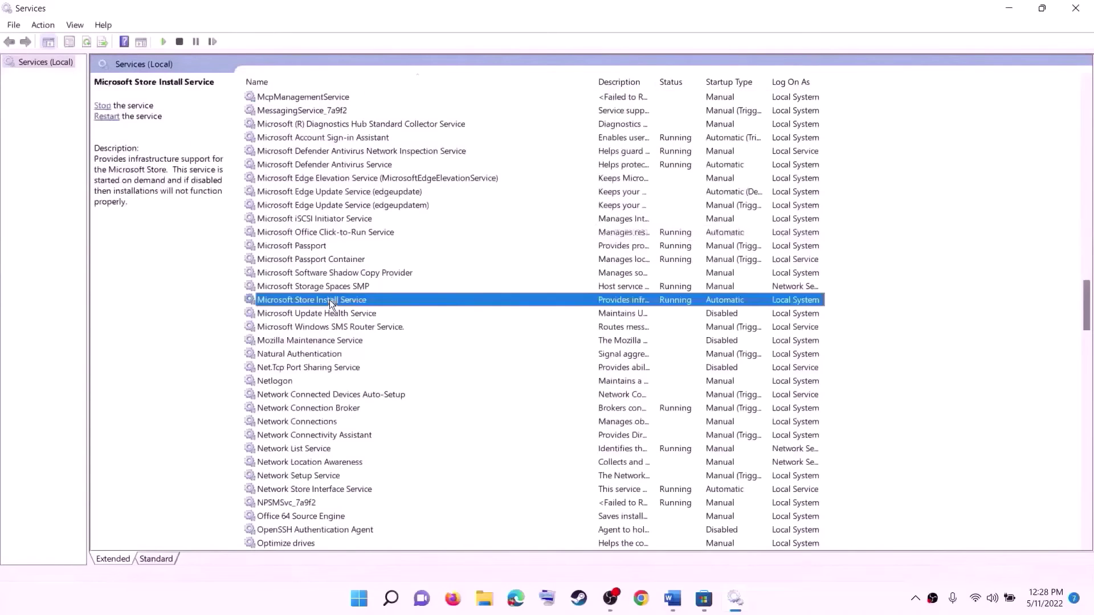
{"action": "double_click", "coordinate": [530, 298]}
{"action": "left_click", "coordinate": [557, 300]}
{"action": "left_click", "coordinate": [538, 323]}
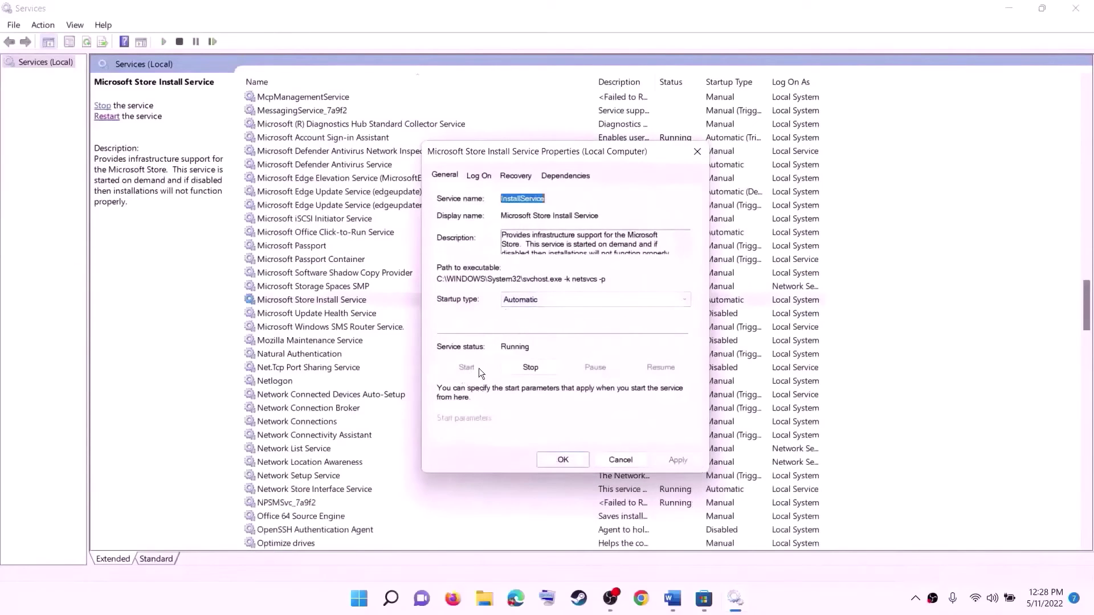
{"action": "left_click", "coordinate": [553, 459]}
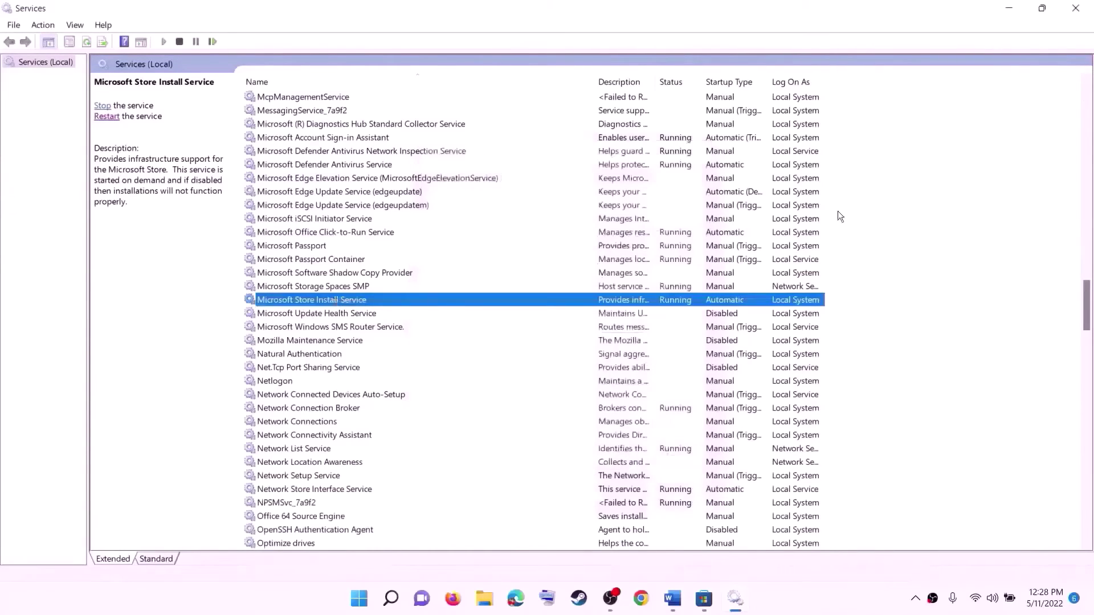
Close Services and copy Step 13's Get-AppxPackage gaming services uninstall command from the guide
{"action": "left_click", "coordinate": [1075, 8]}
{"action": "scroll", "coordinate": [483, 336], "scroll_direction": "down", "scroll_amount": 6}
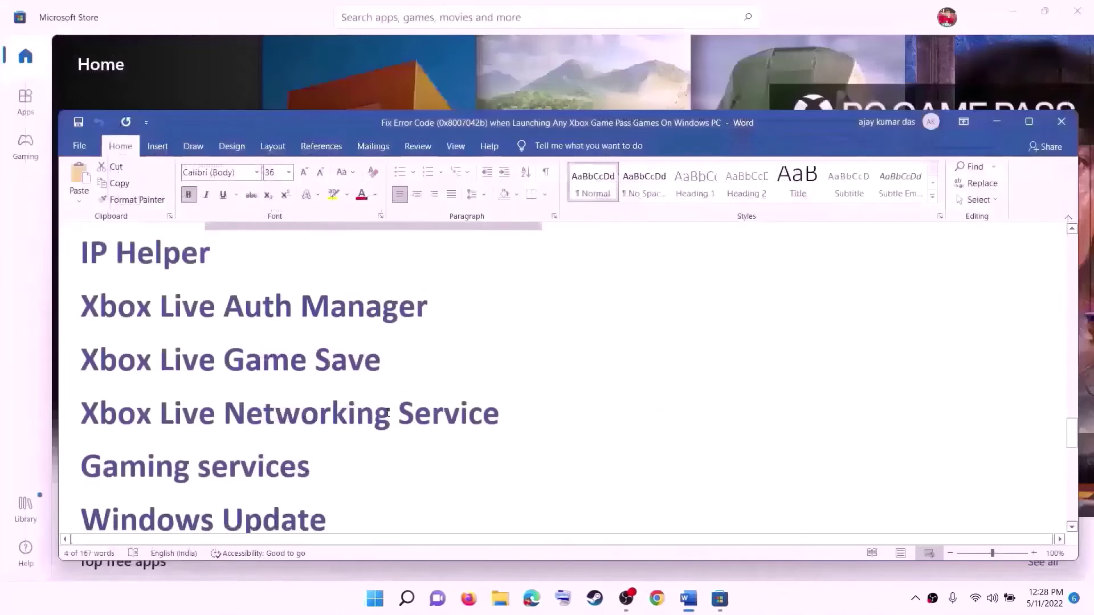
{"action": "scroll", "coordinate": [389, 417], "scroll_direction": "down", "scroll_amount": 1}
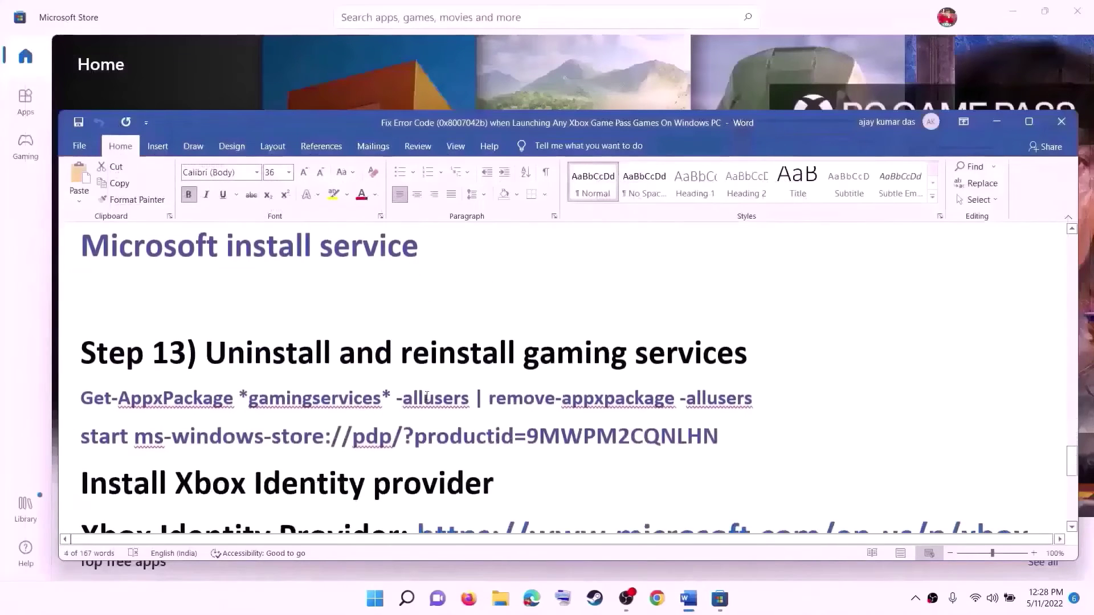
{"action": "left_click_drag", "start_coordinate": [456, 319], "coordinate": [823, 317]}
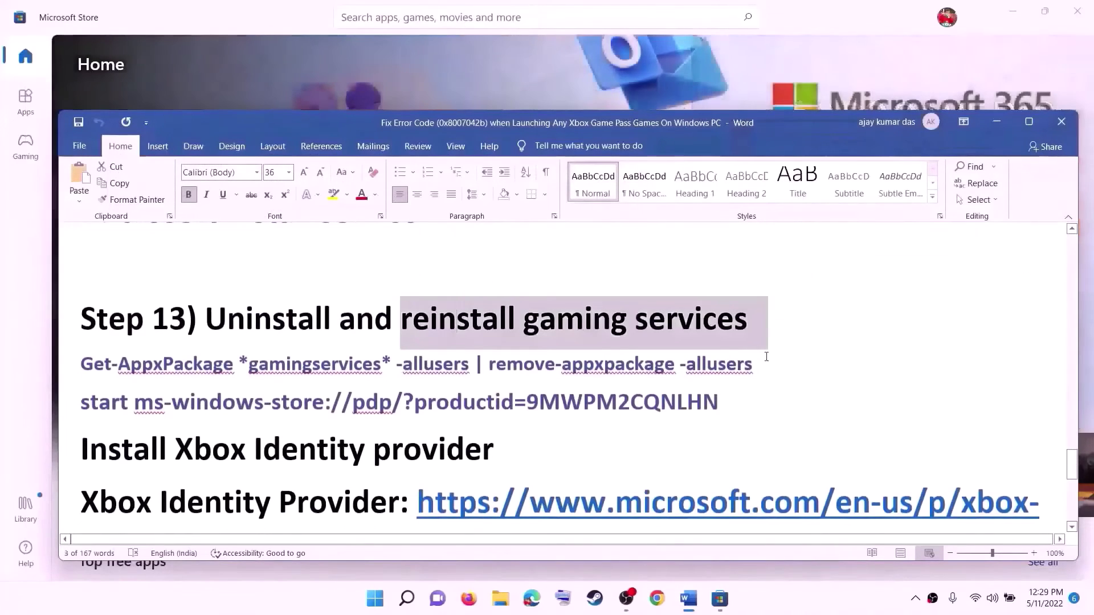
{"action": "triple_click", "coordinate": [698, 369]}
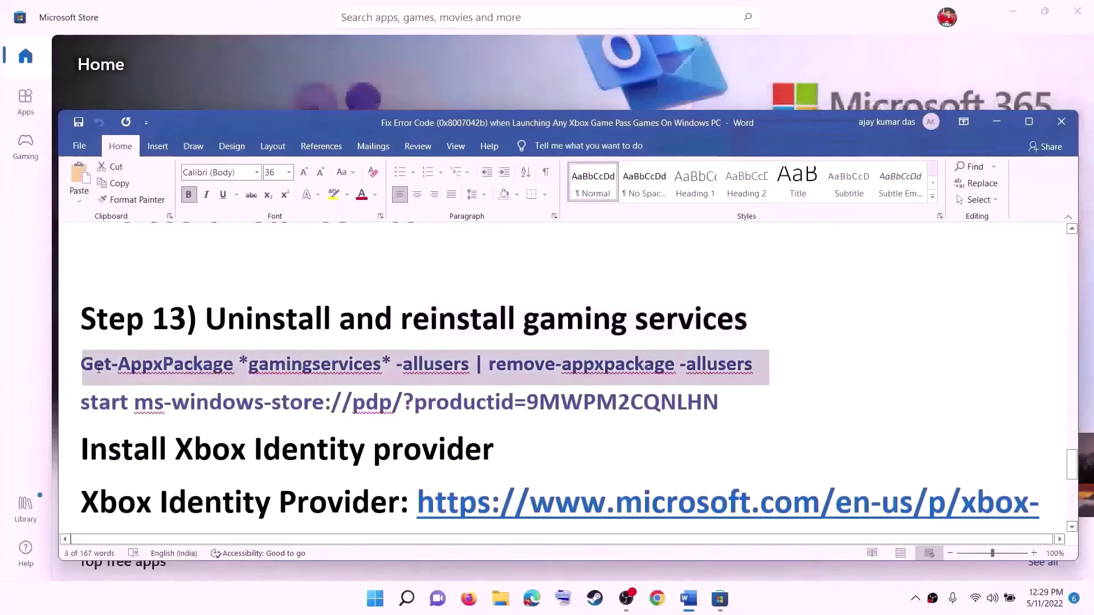
{"action": "right_click", "coordinate": [516, 367]}
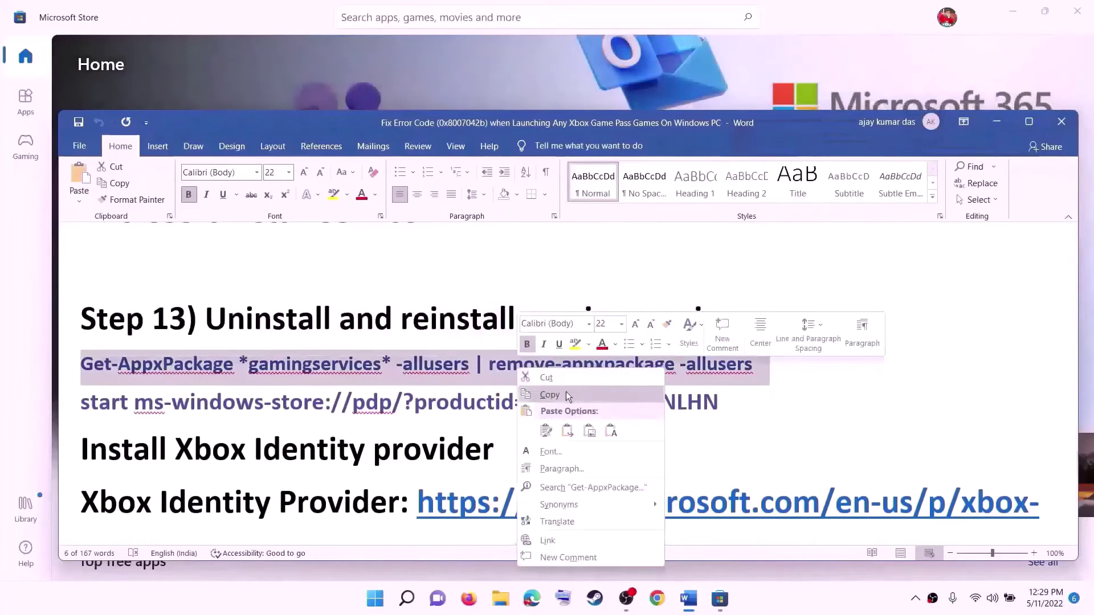
{"action": "left_click", "coordinate": [565, 391]}
Launch Windows PowerShell as administrator from Start and approve the admin prompt
{"action": "left_click", "coordinate": [374, 598]}
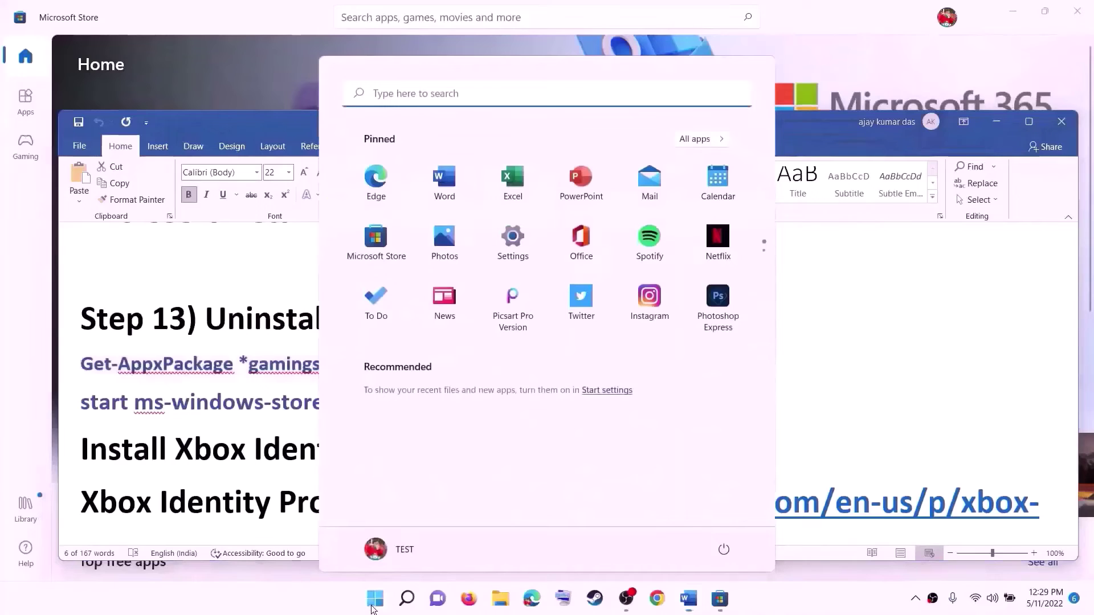
{"action": "type", "text": "powershell"}
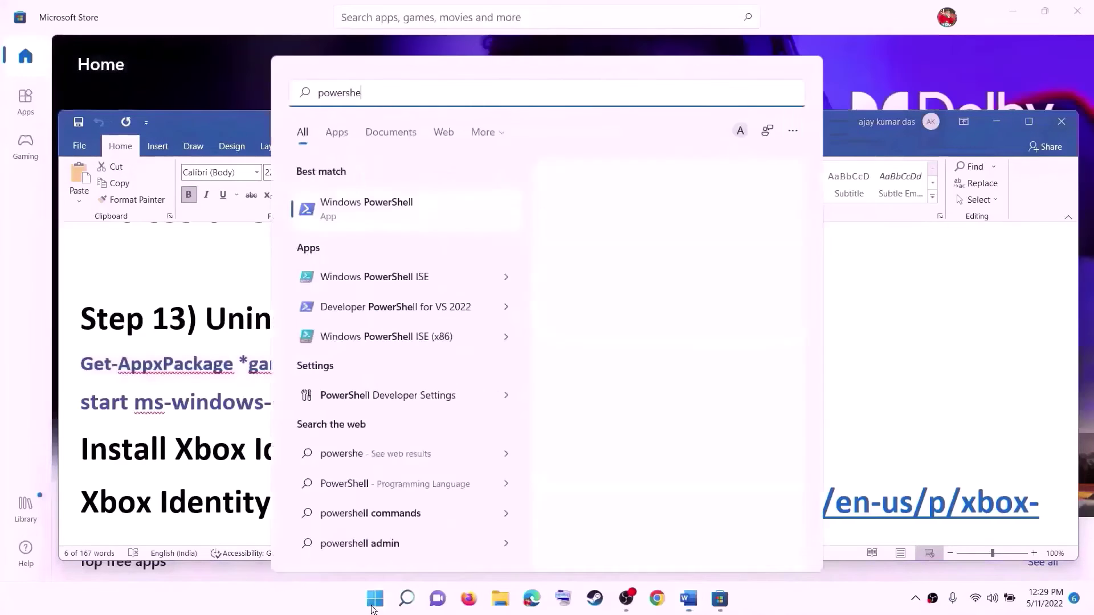
{"action": "right_click", "coordinate": [407, 219]}
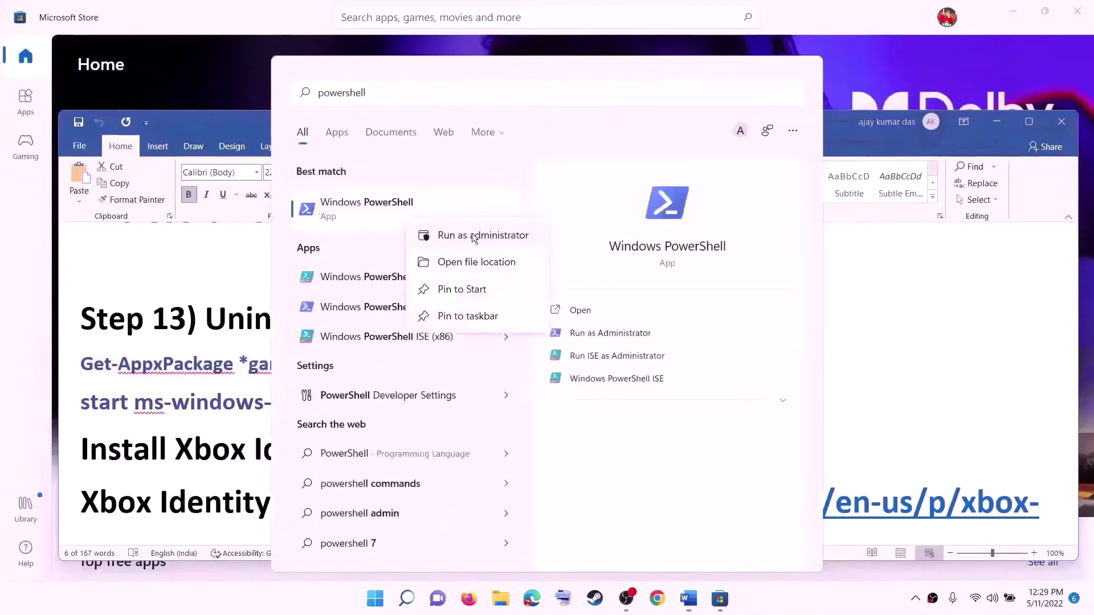
{"action": "left_click", "coordinate": [505, 241]}
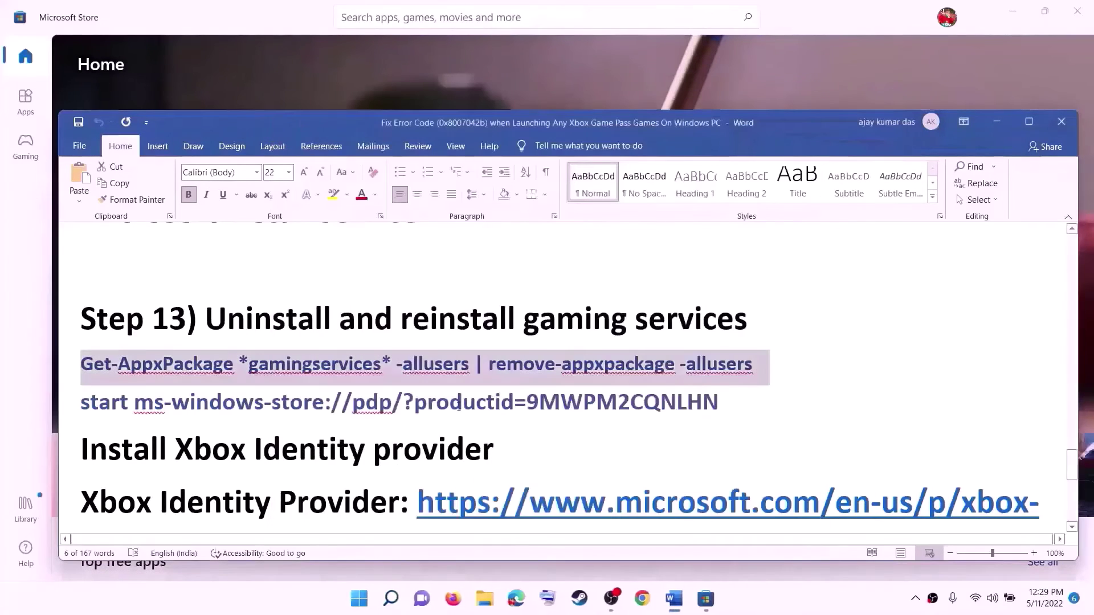
{"action": "left_click", "coordinate": [479, 406]}
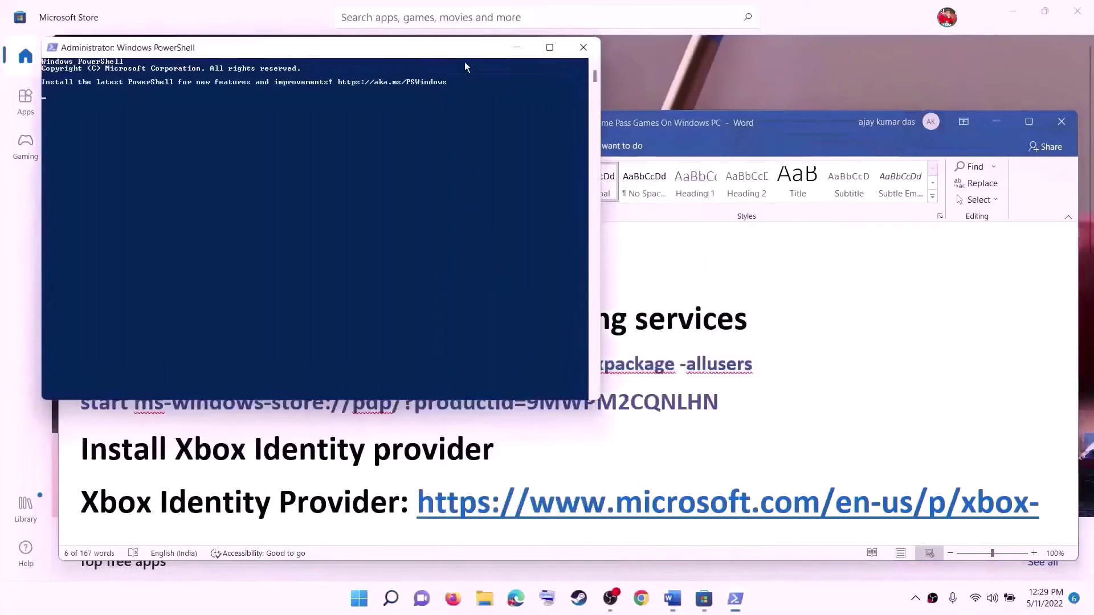
Run the pasted Get-AppxPackage Gaming Services removal command, then select Word's start ms-windows-store line
{"action": "left_click_drag", "start_coordinate": [464, 61], "coordinate": [626, 120]}
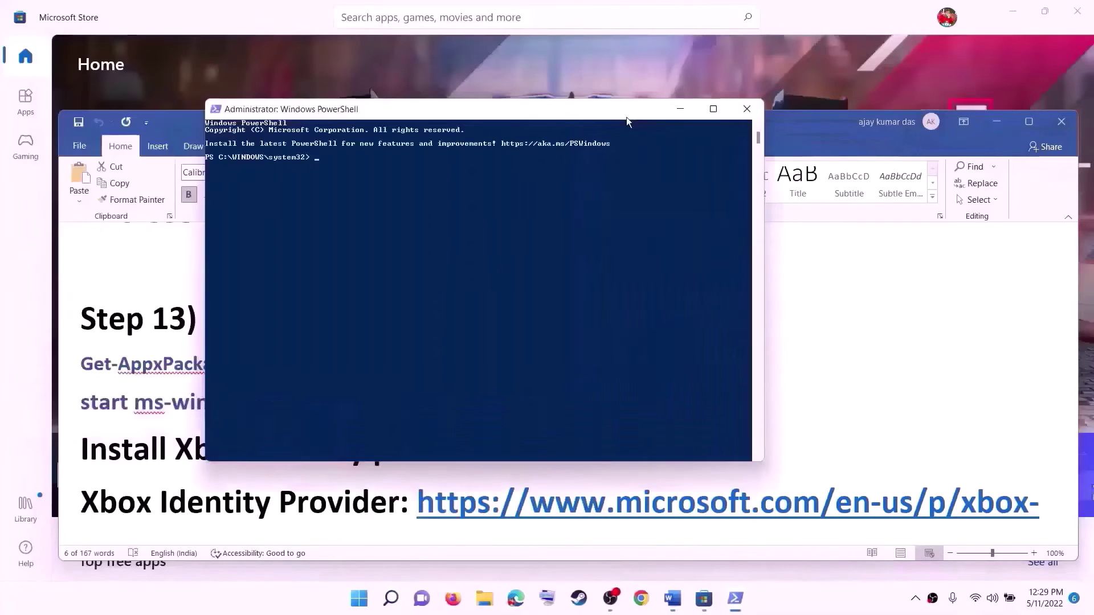
{"action": "key", "text": "ctrl+v"}
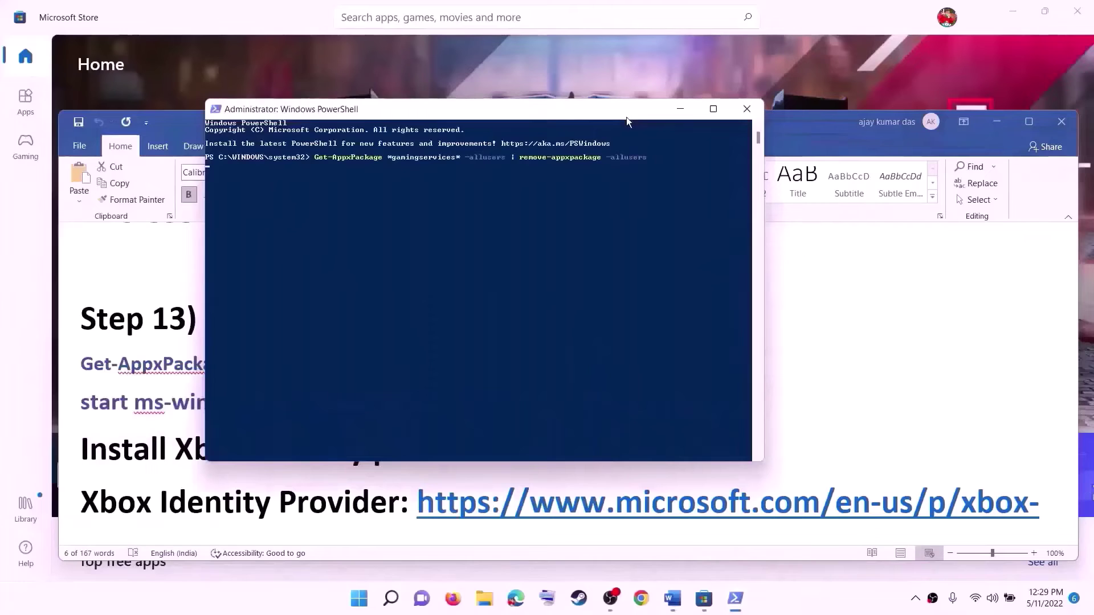
{"action": "key", "text": "Return"}
{"action": "left_click", "coordinate": [161, 406]}
{"action": "left_click_drag", "start_coordinate": [735, 401], "coordinate": [92, 408]}
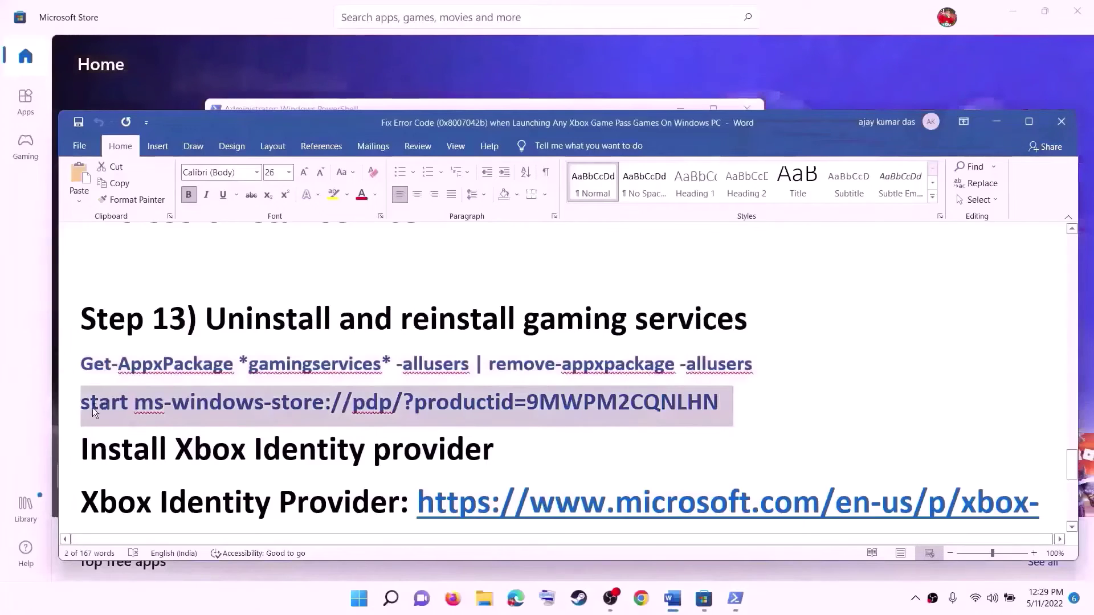
Run the Store-launch command in PowerShell and install Gaming Services, approving the permission prompt
{"action": "left_click", "coordinate": [849, 269]}
{"action": "key", "text": "alt+Tab"}
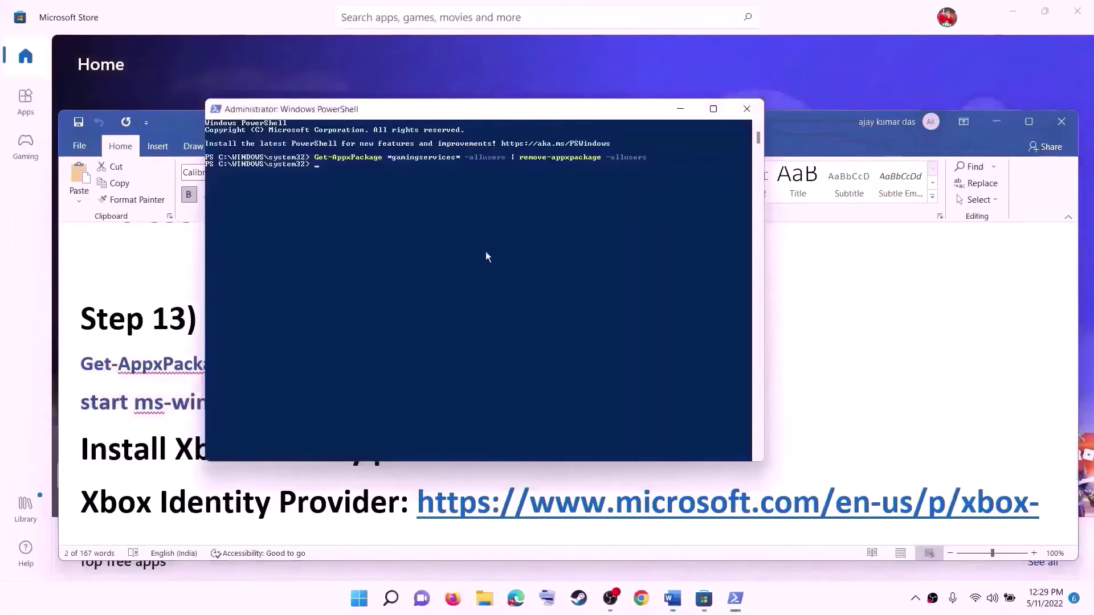
{"action": "key", "text": "ctrl+v"}
{"action": "key", "text": "Return"}
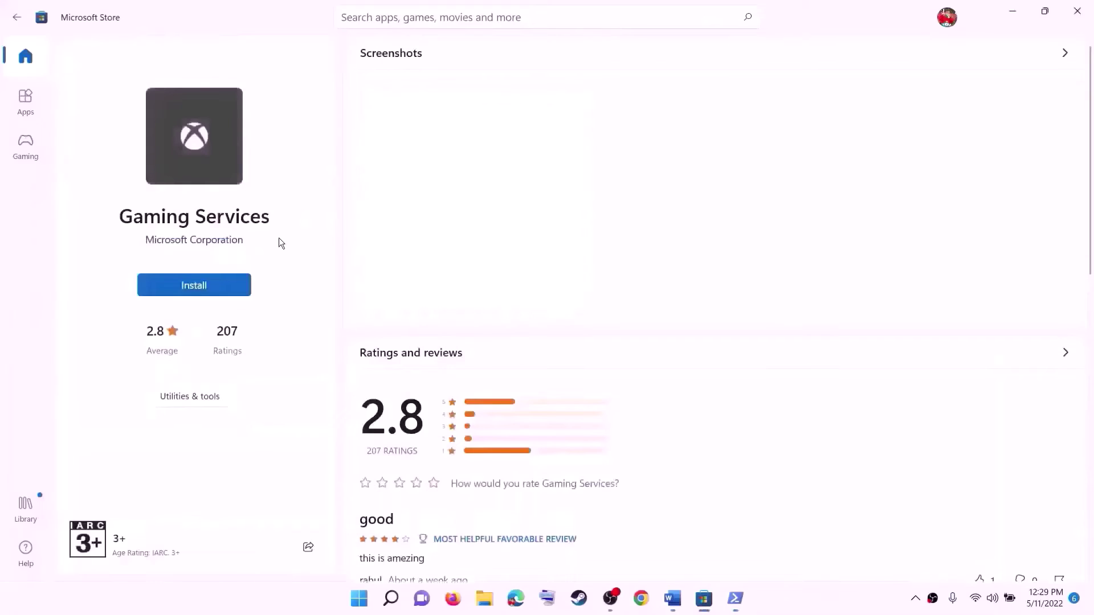
{"action": "left_click", "coordinate": [186, 285]}
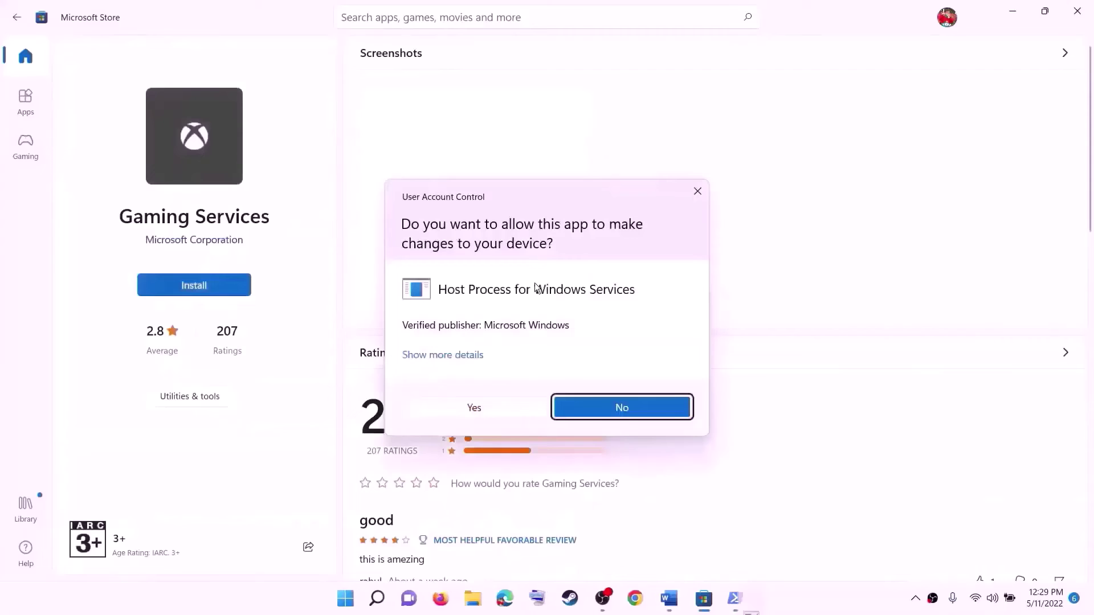
{"action": "left_click", "coordinate": [499, 402]}
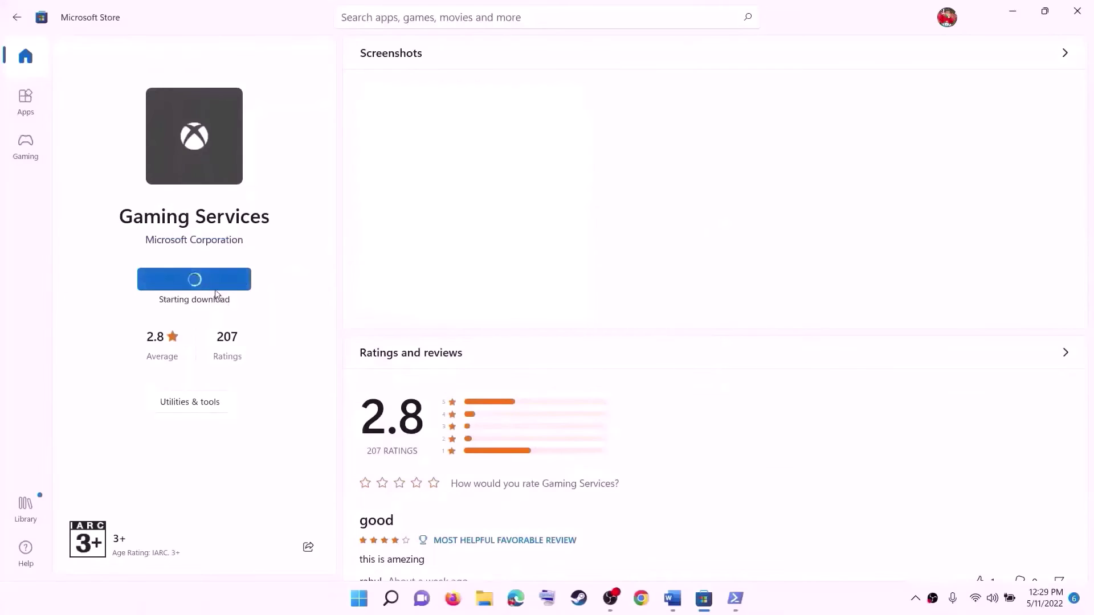
In the Word guide, select the store launch command line and scroll down to the next step
{"action": "left_click", "coordinate": [672, 598]}
{"action": "triple_click", "coordinate": [328, 401]}
{"action": "scroll", "coordinate": [328, 378], "scroll_direction": "down", "scroll_amount": 1}
{"action": "scroll", "coordinate": [328, 378], "scroll_direction": "down", "scroll_amount": 2}
Open the Xbox Identity Provider link in Chrome and hand it off to Microsoft Store
{"action": "left_click_drag", "start_coordinate": [206, 278], "coordinate": [492, 279]}
{"action": "left_click_drag", "start_coordinate": [610, 414], "coordinate": [417, 332]}
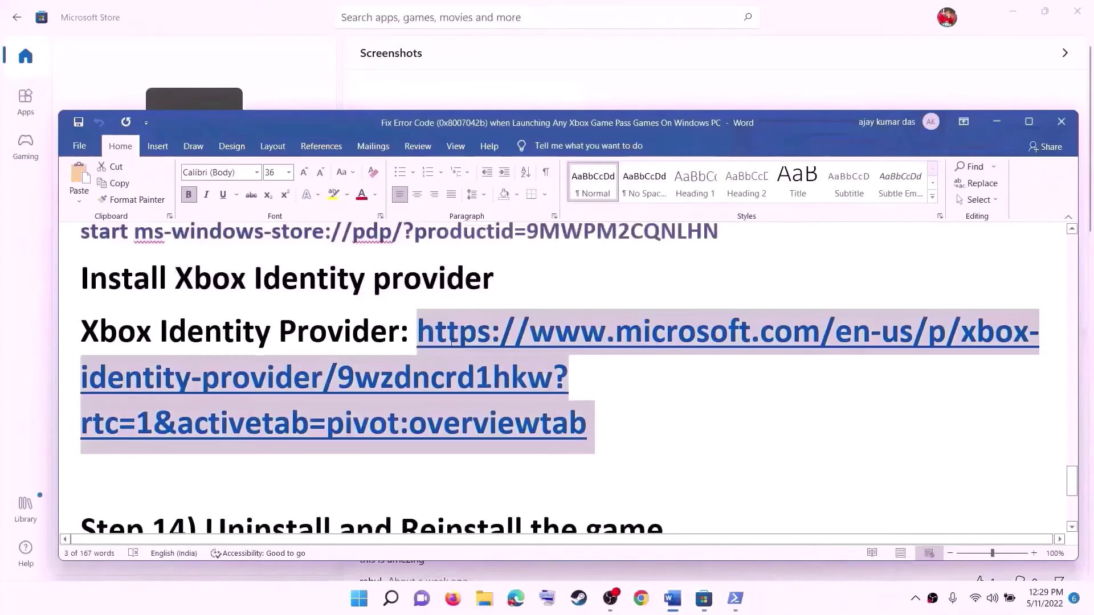
{"action": "left_click", "coordinate": [641, 598]}
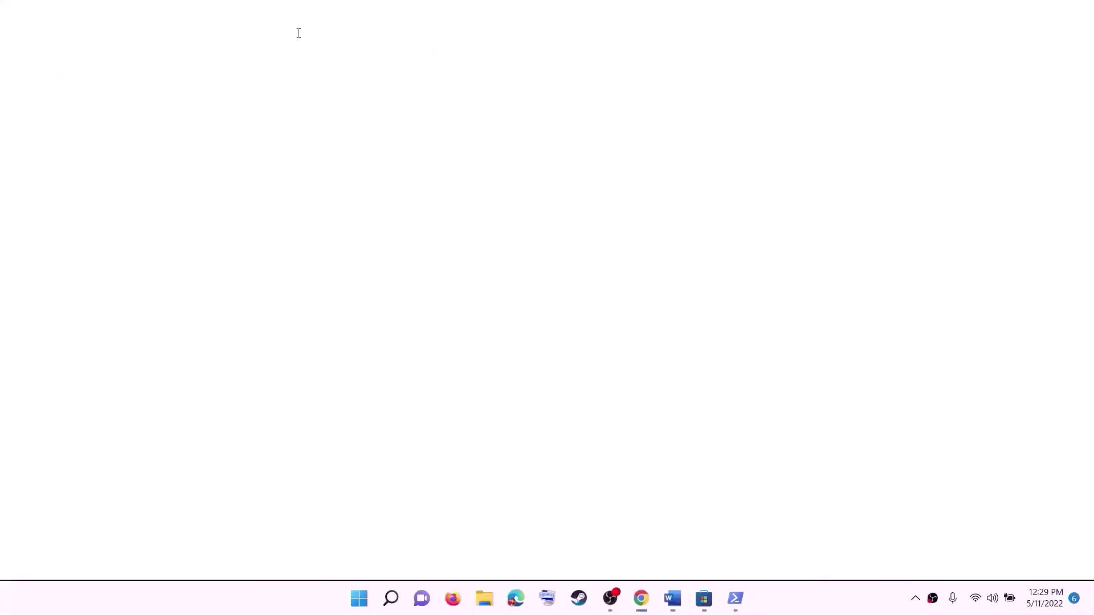
{"action": "key", "text": "ctrl+v"}
{"action": "key", "text": "Return"}
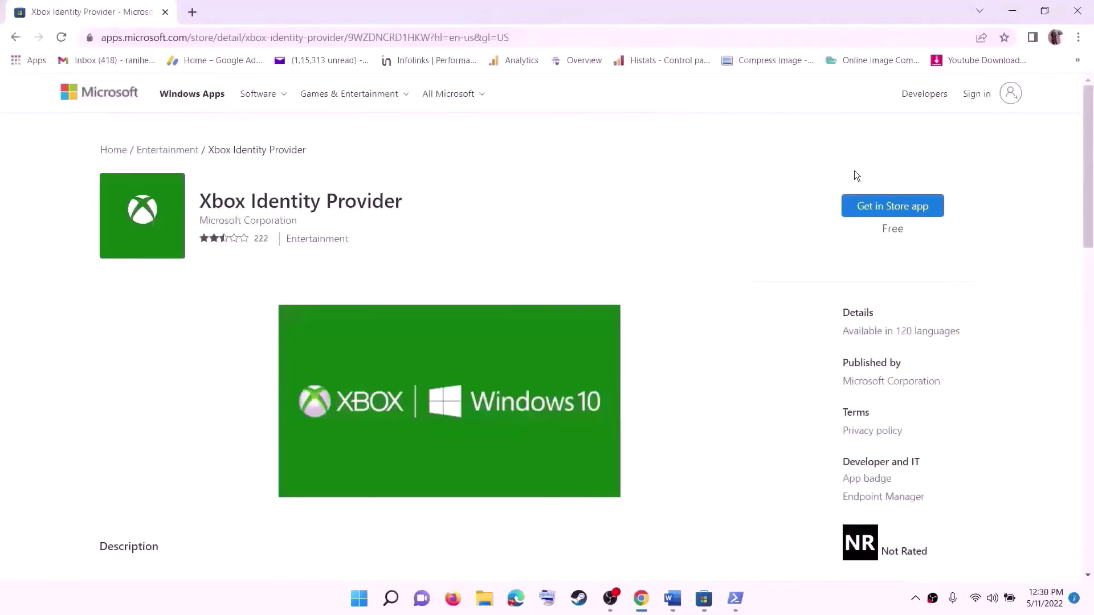
{"action": "left_click", "coordinate": [905, 212]}
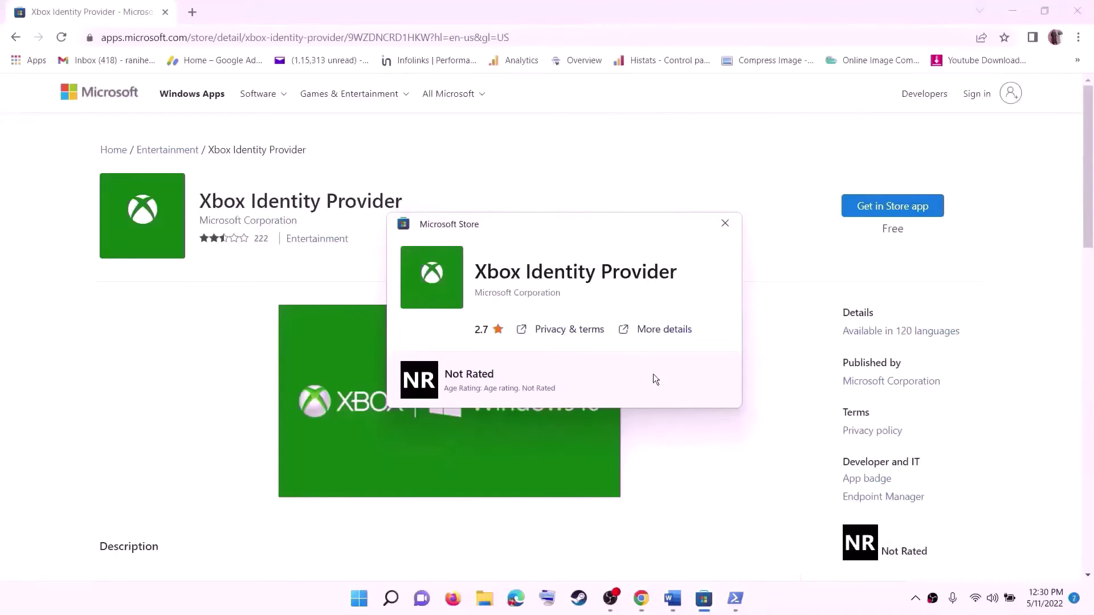
{"action": "left_click", "coordinate": [721, 225]}
Back in Word, select Step 14's 'Uninstall and Reinstall the game' heading
{"action": "left_click", "coordinate": [672, 605]}
{"action": "scroll", "coordinate": [212, 445], "scroll_direction": "down", "scroll_amount": 3}
{"action": "scroll", "coordinate": [212, 445], "scroll_direction": "up", "scroll_amount": 1}
{"action": "left_click_drag", "start_coordinate": [205, 461], "coordinate": [666, 467]}
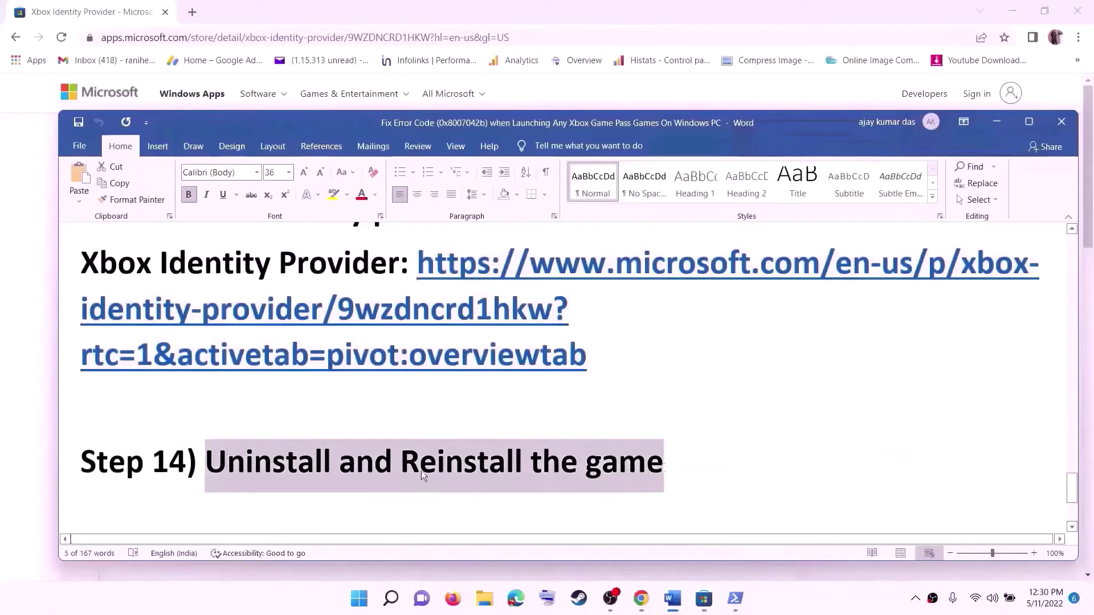
{"action": "left_click", "coordinate": [366, 602]}
{"action": "type", "text": "minecraft"}
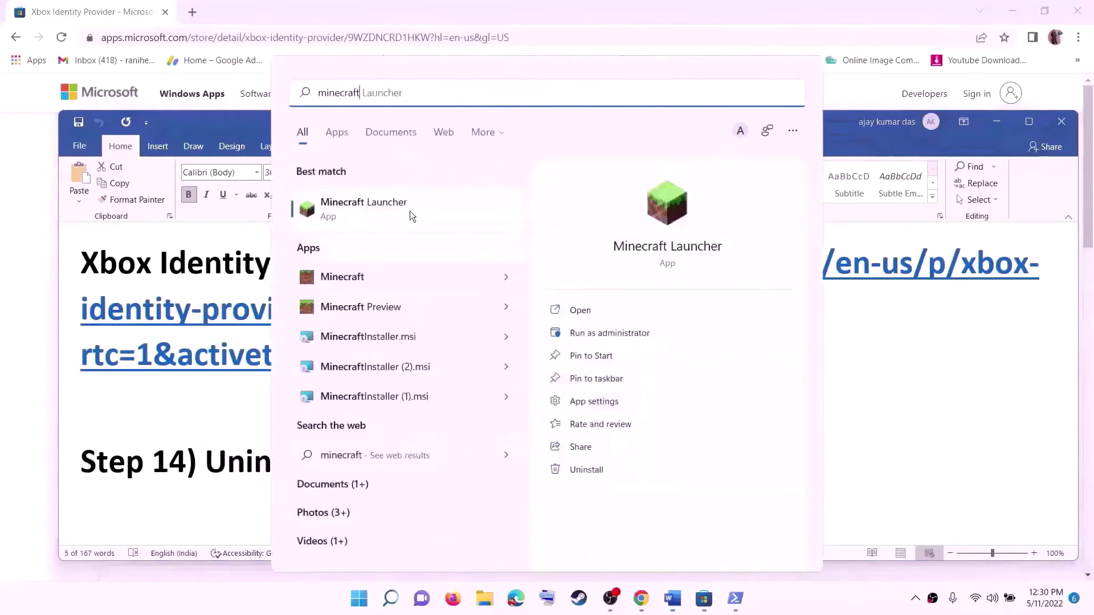
{"action": "right_click", "coordinate": [364, 215]}
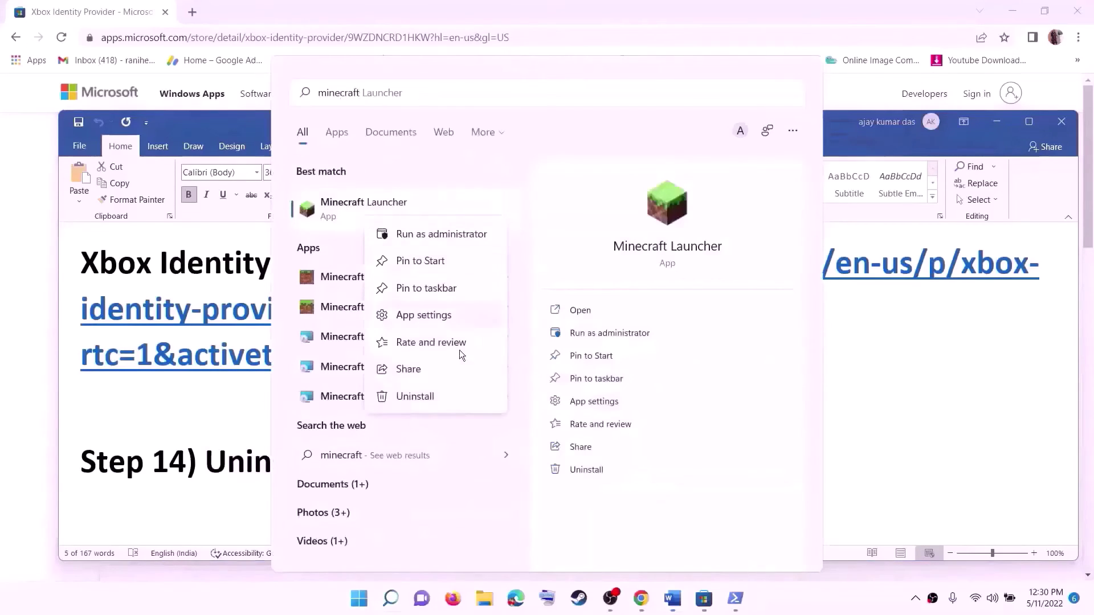
{"action": "left_click", "coordinate": [436, 397]}
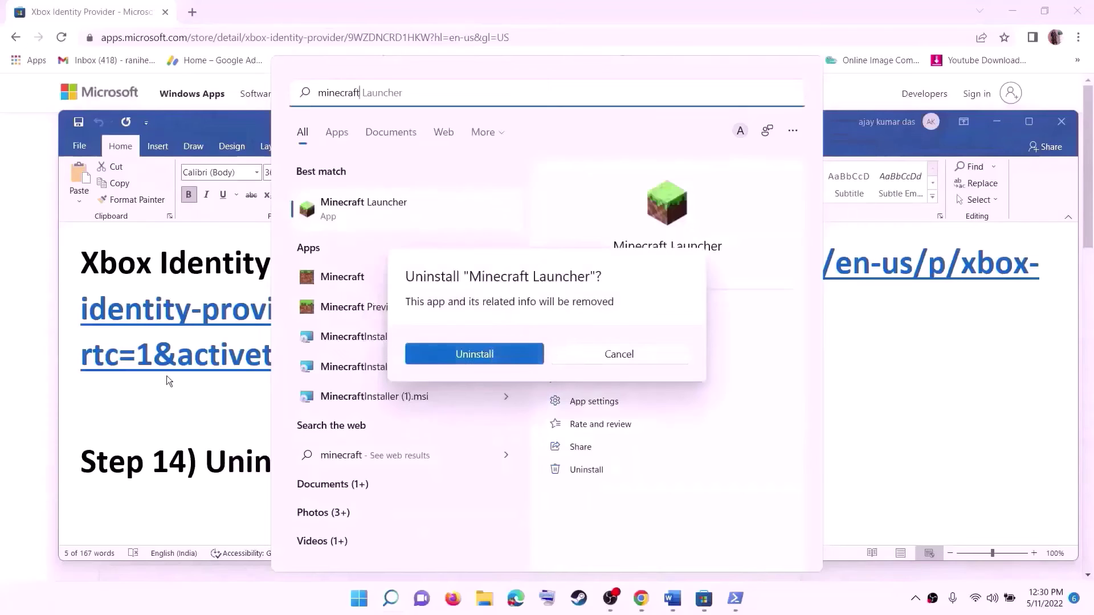
{"action": "left_click", "coordinate": [166, 399]}
{"action": "key", "text": "super"}
{"action": "left_click", "coordinate": [721, 548]}
{"action": "key", "text": "Escape"}
{"action": "left_click", "coordinate": [254, 463]}
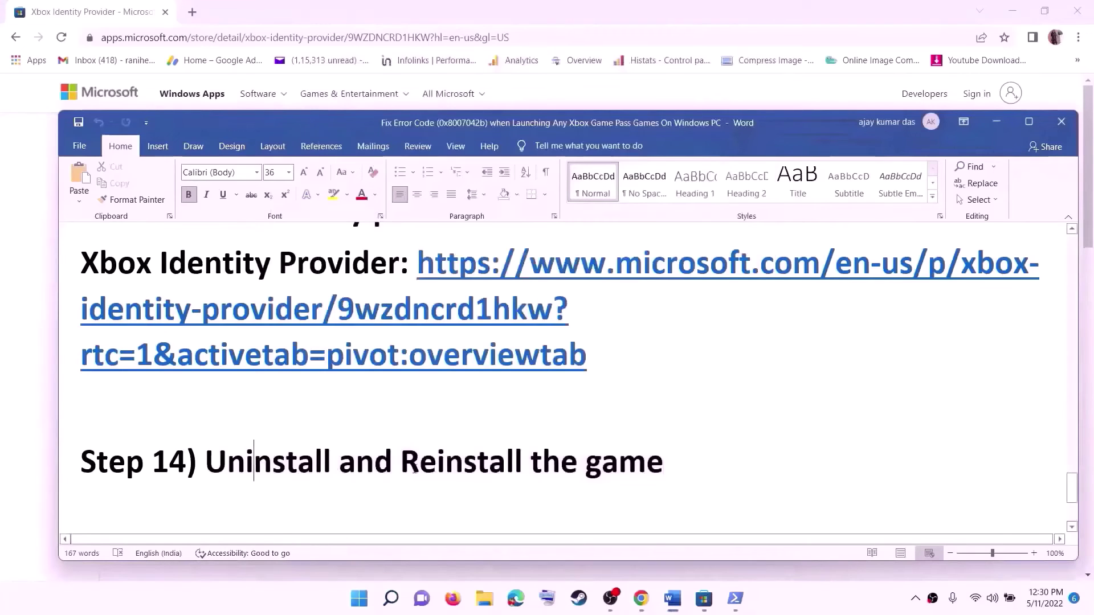
Select Step 15's windows10 and windows11 media creation tool links, then minimize Word
{"action": "left_click_drag", "start_coordinate": [401, 462], "coordinate": [747, 464]}
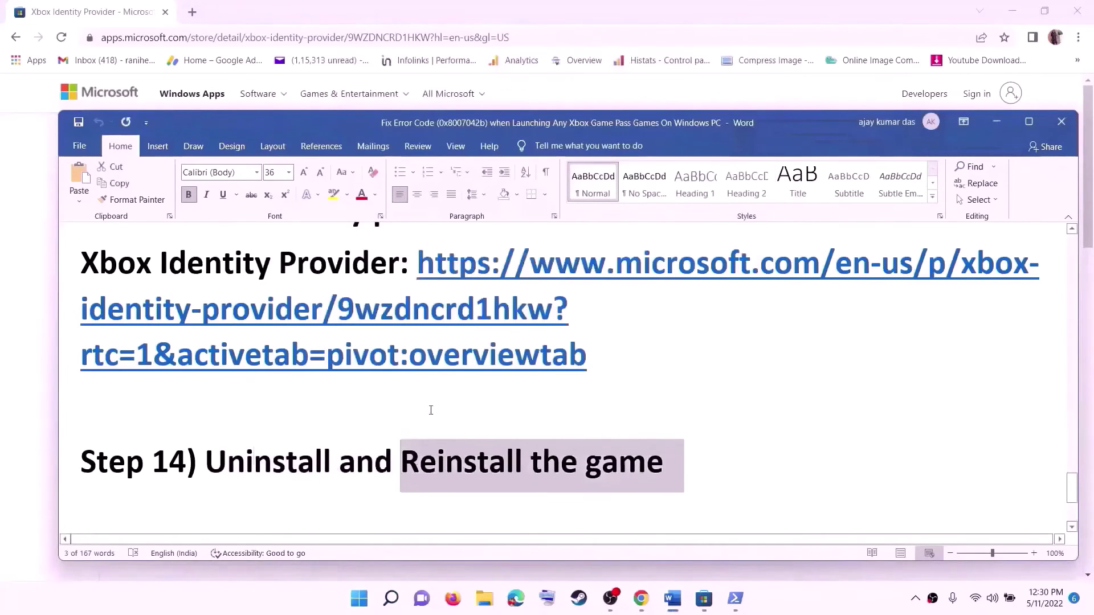
{"action": "scroll", "coordinate": [432, 410], "scroll_direction": "down", "scroll_amount": 5}
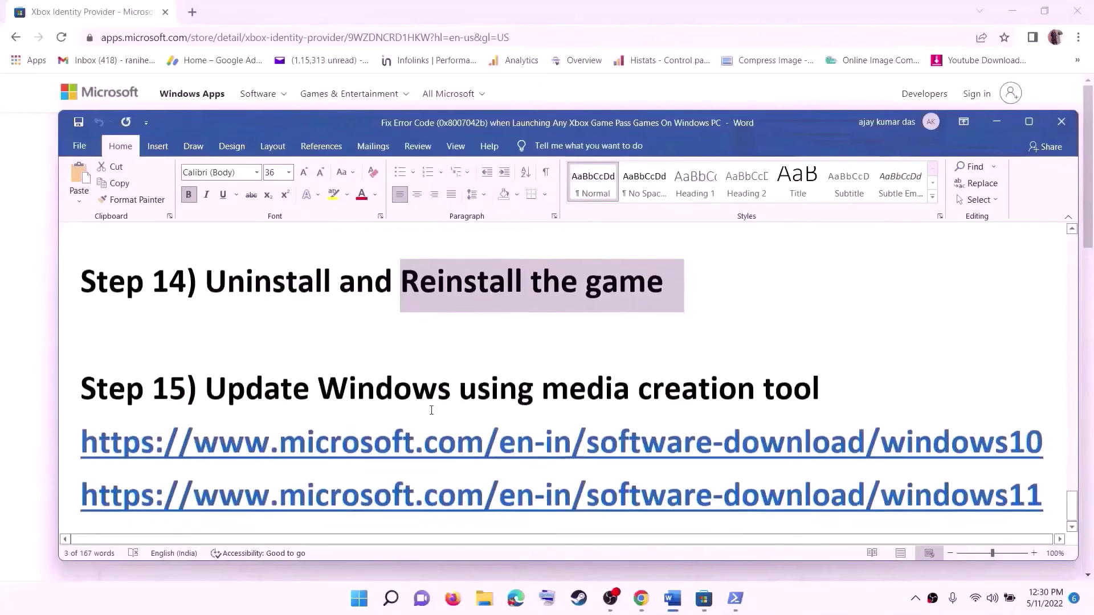
{"action": "left_click_drag", "start_coordinate": [205, 388], "coordinate": [842, 392]}
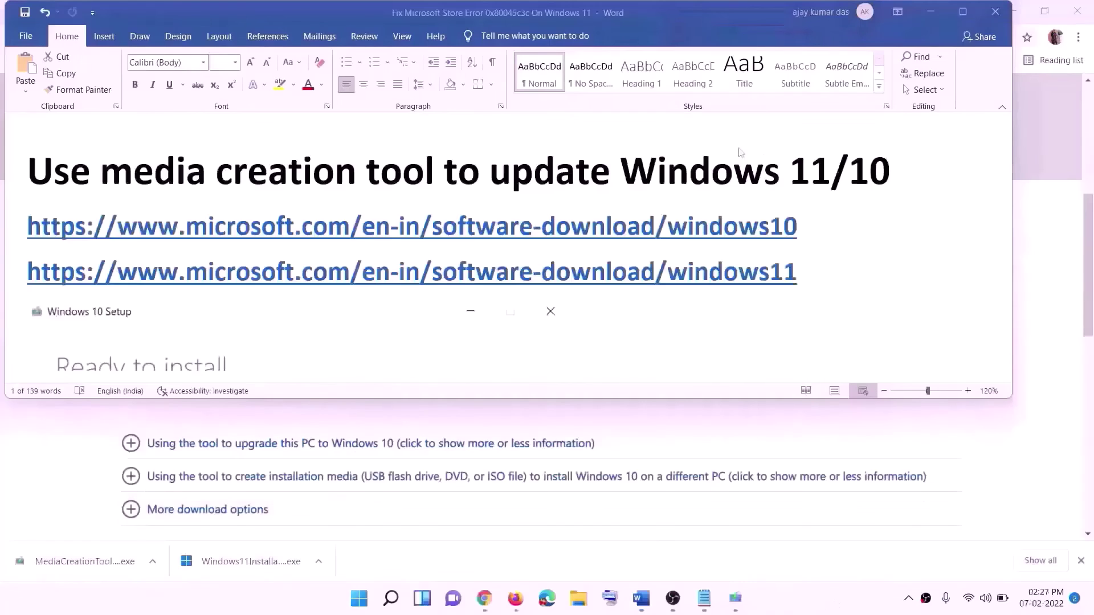
{"action": "left_click_drag", "start_coordinate": [802, 245], "coordinate": [805, 235]}
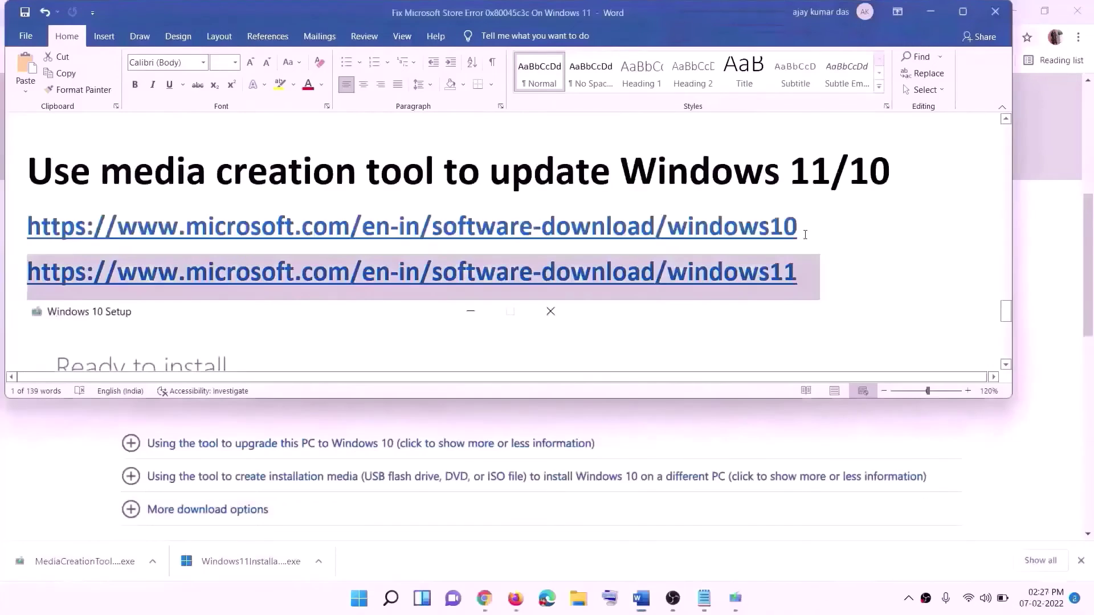
{"action": "triple_click", "coordinate": [811, 223]}
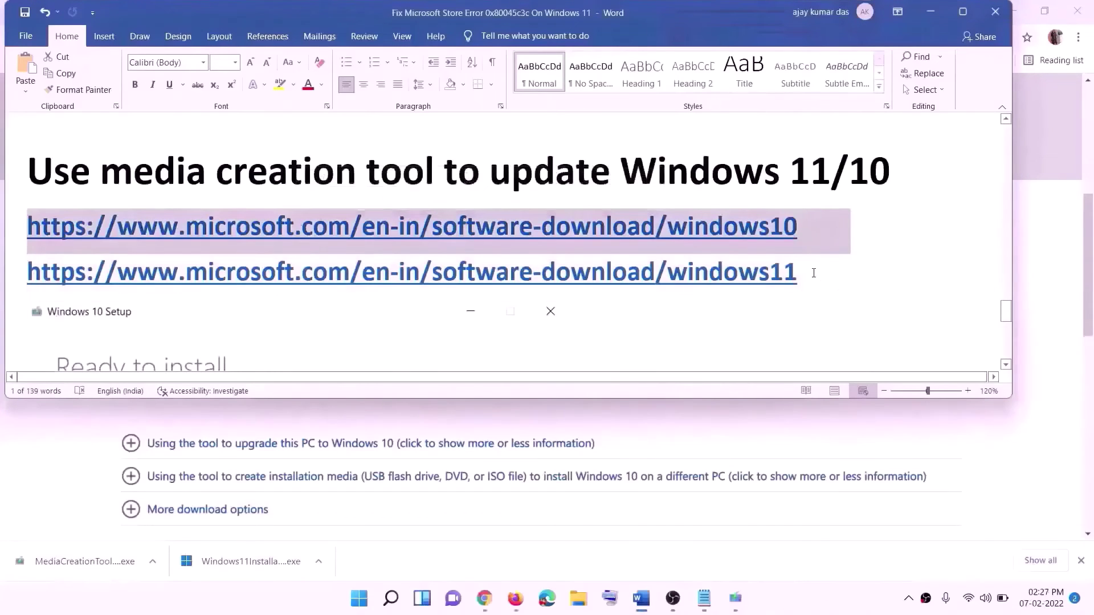
{"action": "triple_click", "coordinate": [813, 273]}
{"action": "left_click", "coordinate": [930, 11]}
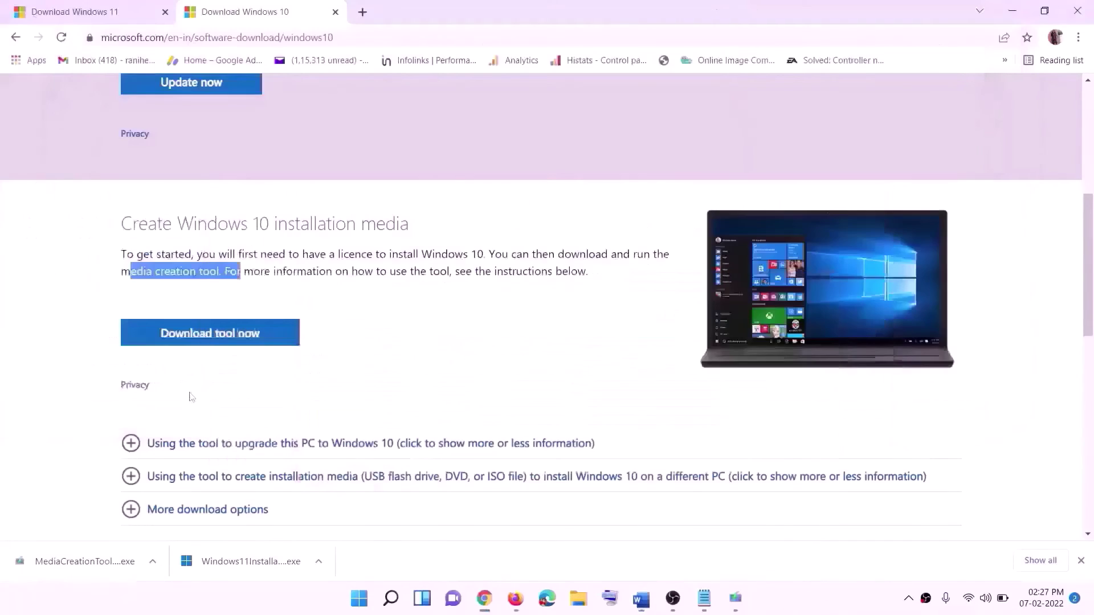
Scroll to Create Windows 10 installation media and run the downloaded MediaCreationTool .exe
{"action": "scroll", "coordinate": [191, 397], "scroll_direction": "up", "scroll_amount": 5}
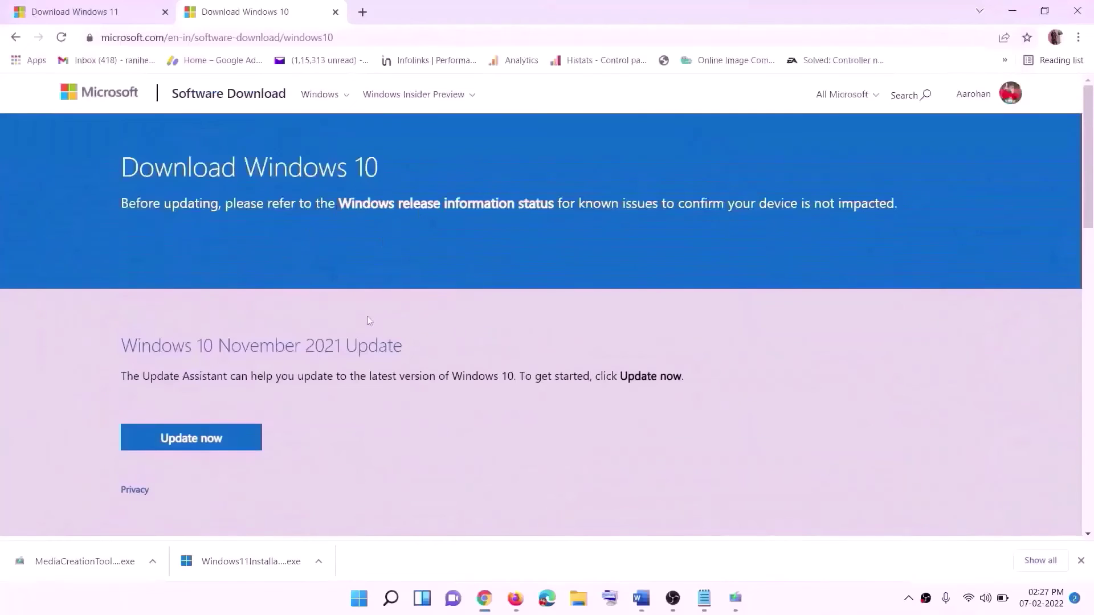
{"action": "scroll", "coordinate": [368, 318], "scroll_direction": "down", "scroll_amount": 5}
{"action": "left_click_drag", "start_coordinate": [129, 344], "coordinate": [244, 345]}
{"action": "scroll", "coordinate": [366, 324], "scroll_direction": "down", "scroll_amount": 1}
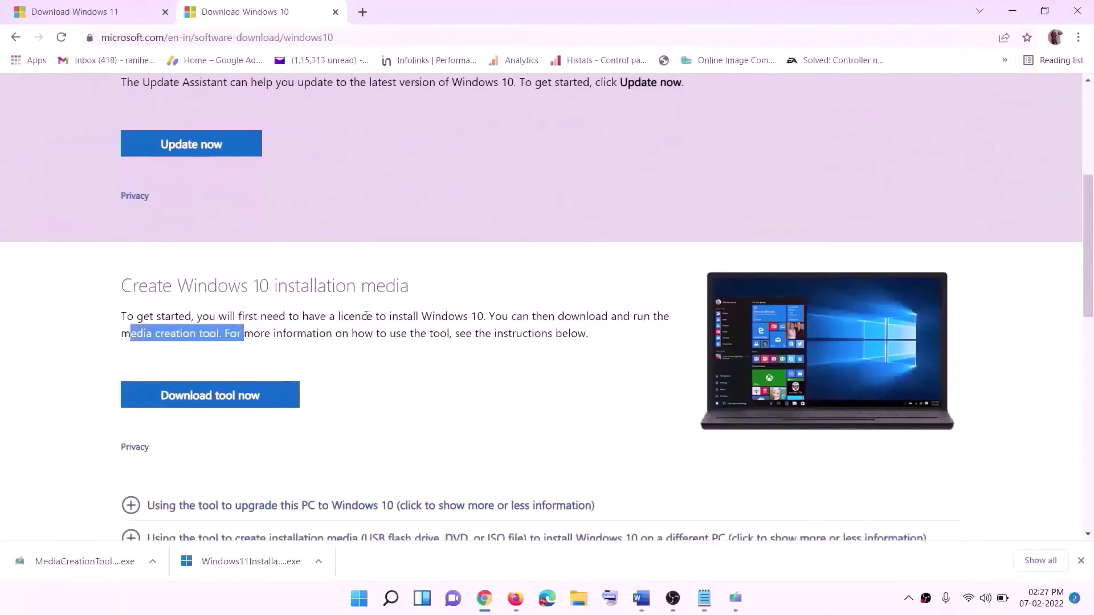
{"action": "scroll", "coordinate": [366, 316], "scroll_direction": "down", "scroll_amount": 2}
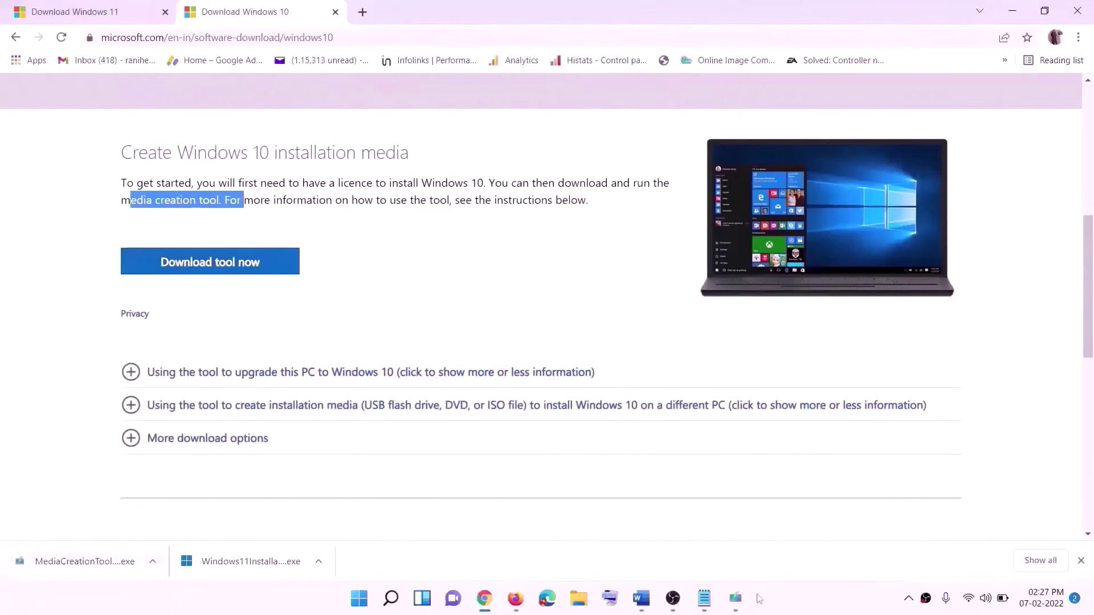
{"action": "left_click", "coordinate": [736, 601]}
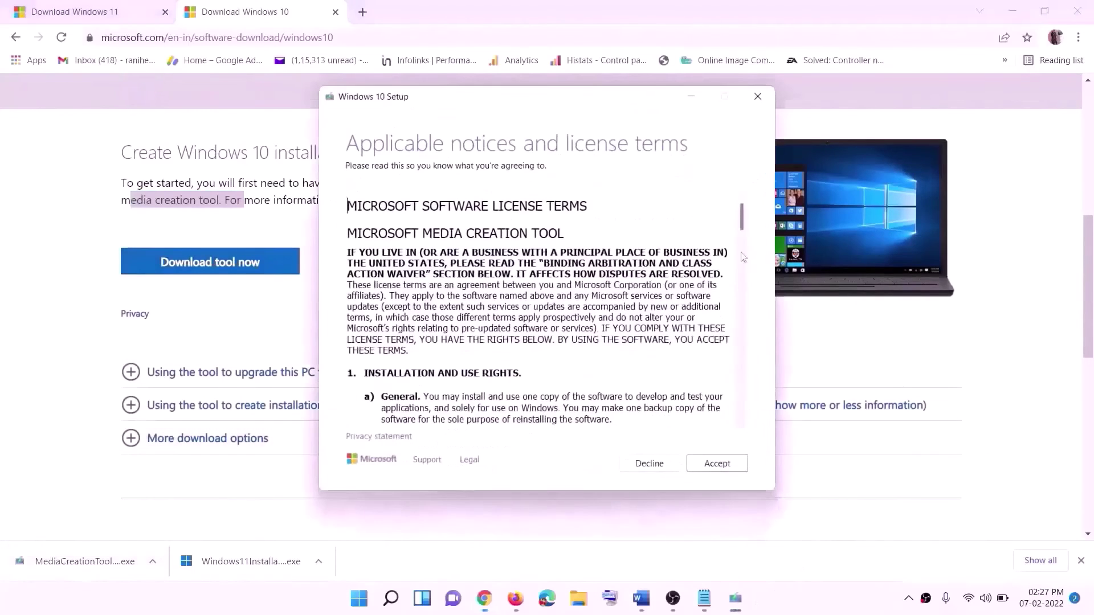
Accept the license, choose Upgrade this PC now, then scroll maximized Word to Ready to install
{"action": "left_click", "coordinate": [712, 465]}
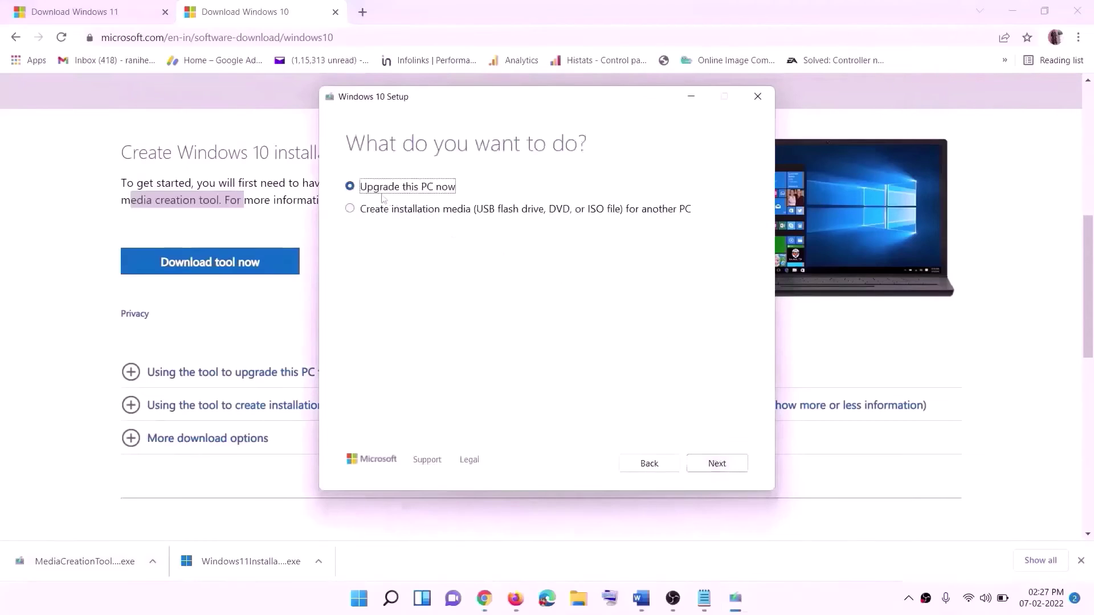
{"action": "left_click", "coordinate": [717, 461]}
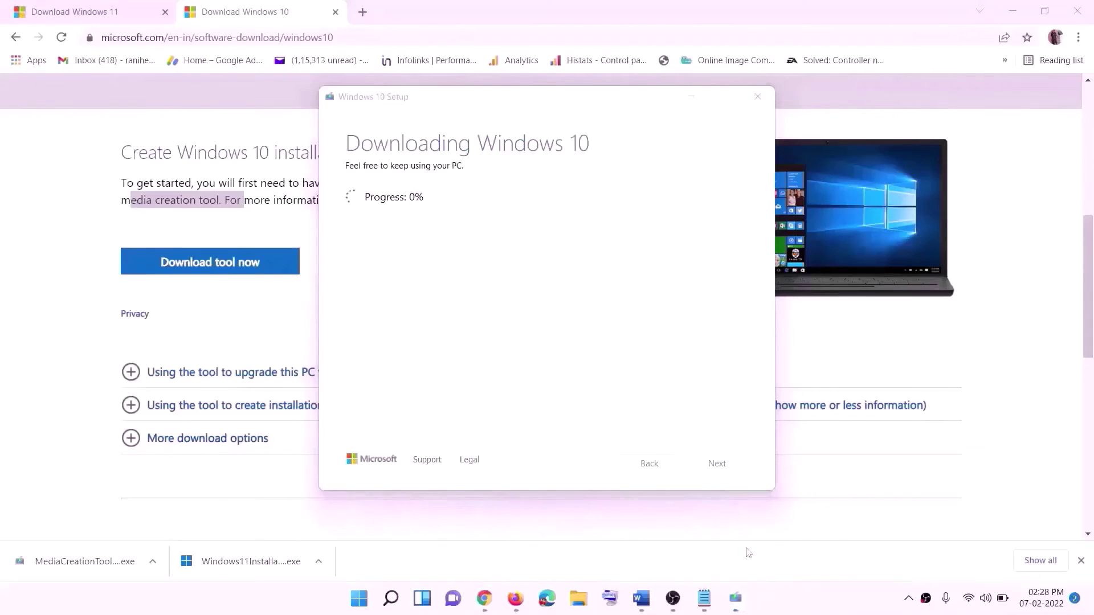
{"action": "left_click", "coordinate": [648, 606]}
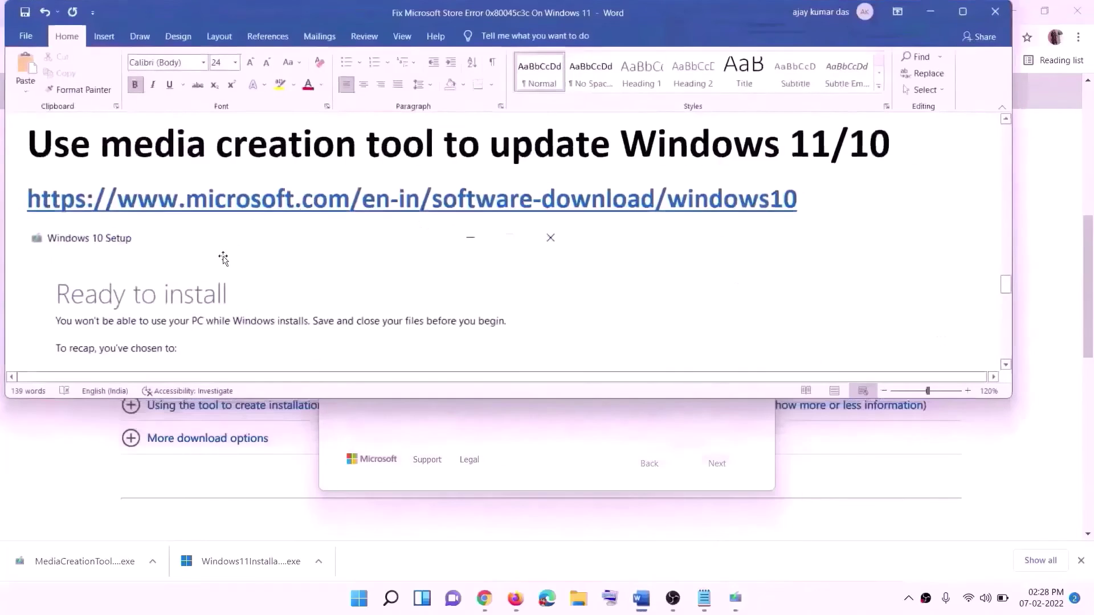
{"action": "scroll", "coordinate": [58, 262], "scroll_direction": "down", "scroll_amount": 1}
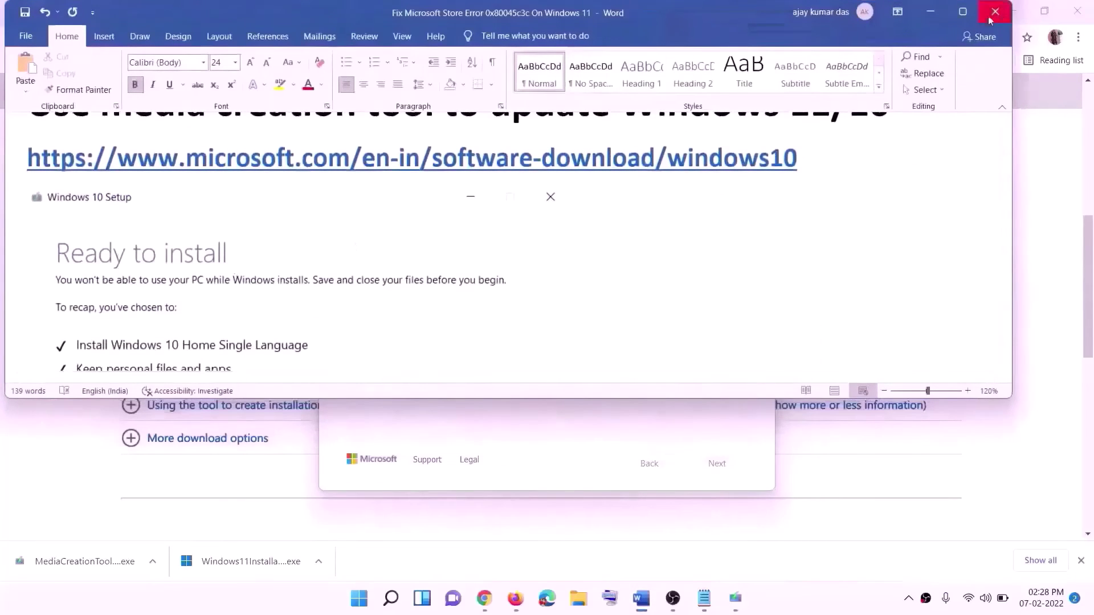
{"action": "left_click", "coordinate": [963, 11]}
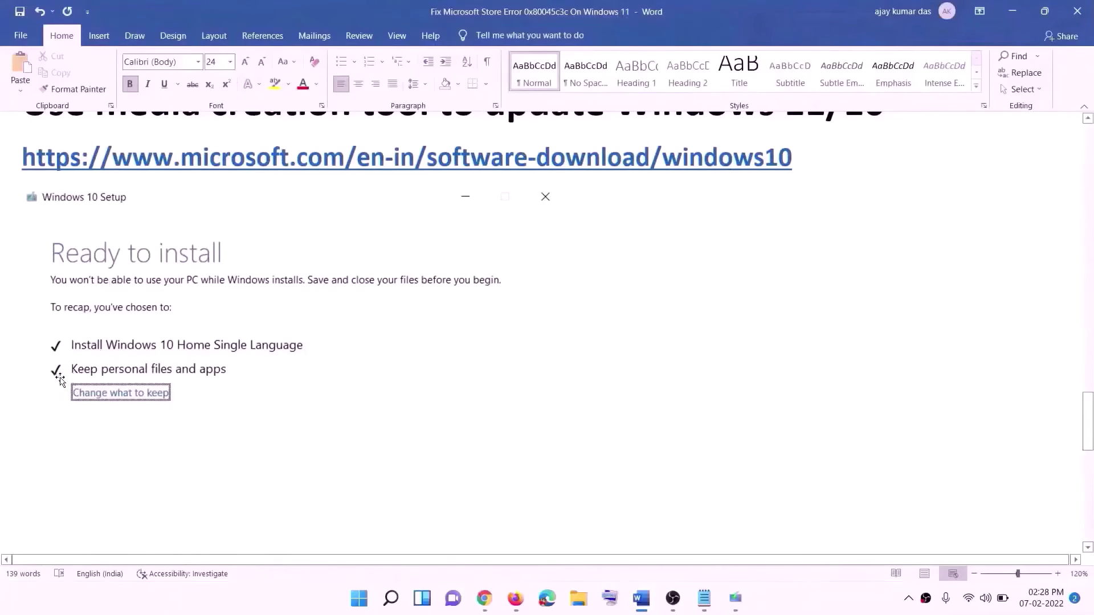
{"action": "scroll", "coordinate": [562, 397], "scroll_direction": "down", "scroll_amount": 3}
{"action": "scroll", "coordinate": [562, 397], "scroll_direction": "down", "scroll_amount": 2}
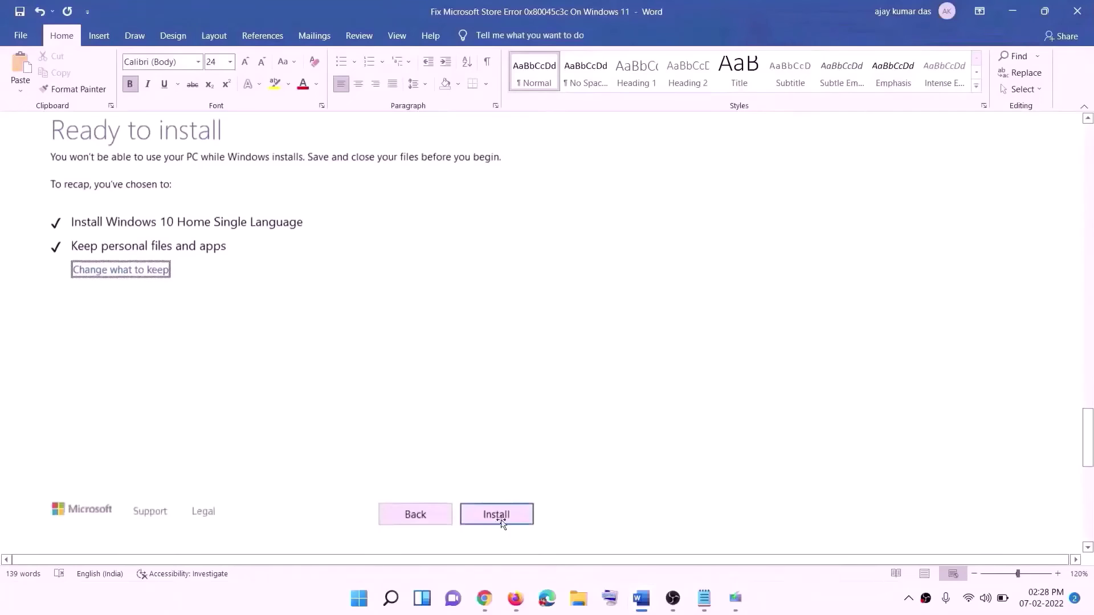